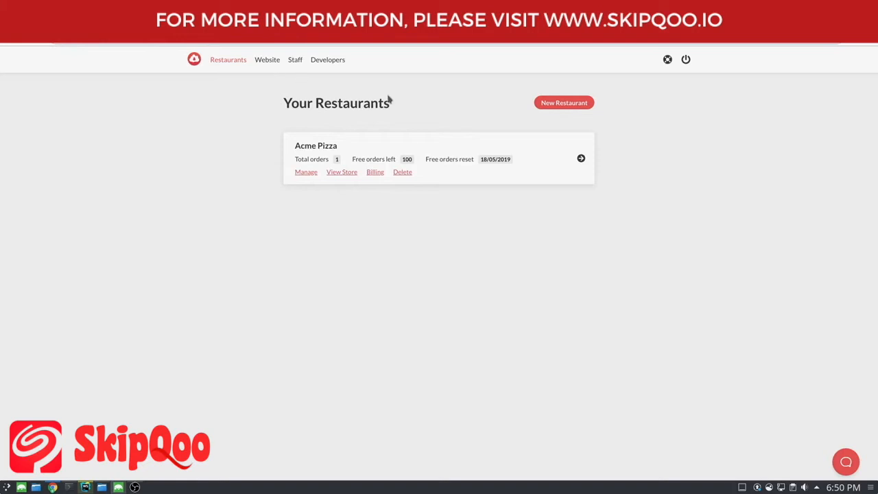
Open the website settings of the Acme Pizza restaurant in Design Mode and view its color options
{"action": "left_click", "coordinate": [538, 172]}
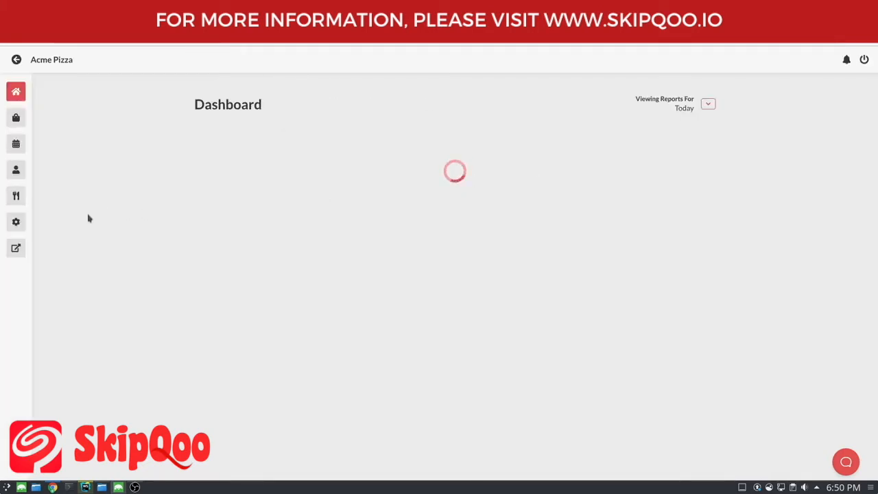
{"action": "left_click", "coordinate": [16, 225]}
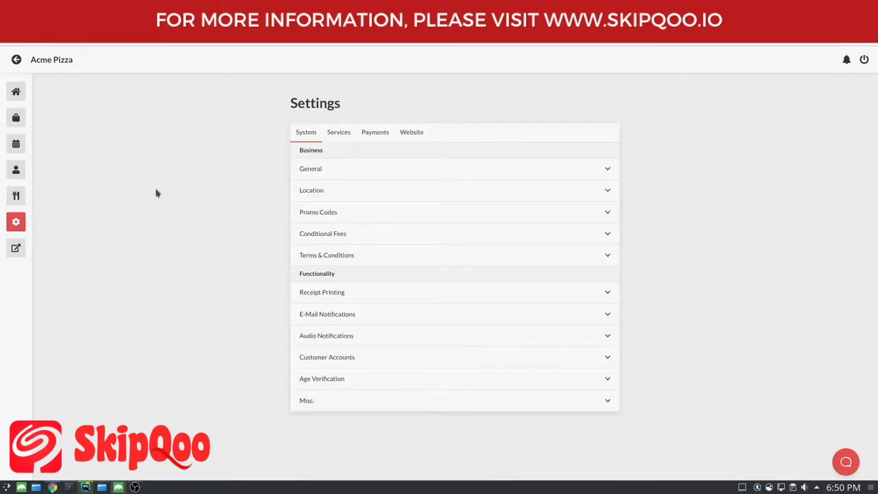
{"action": "left_click", "coordinate": [409, 137]}
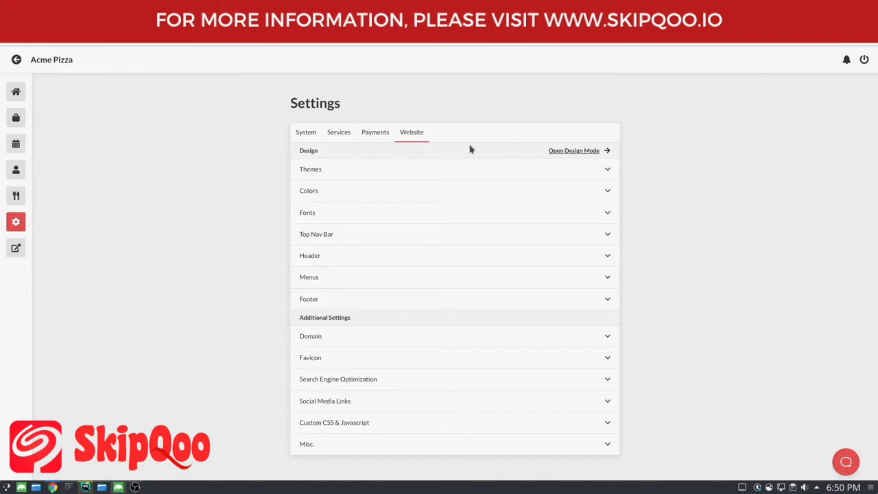
{"action": "left_click", "coordinate": [589, 152]}
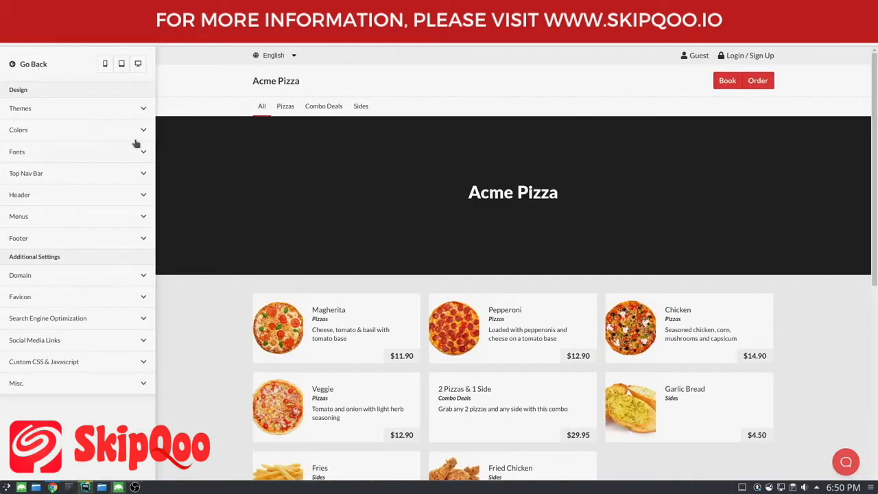
{"action": "left_click", "coordinate": [109, 134]}
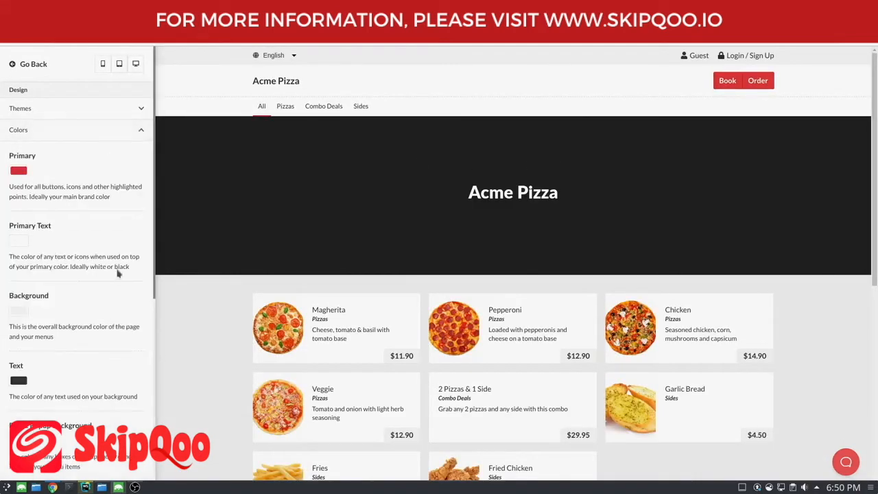
{"action": "left_click", "coordinate": [101, 129]}
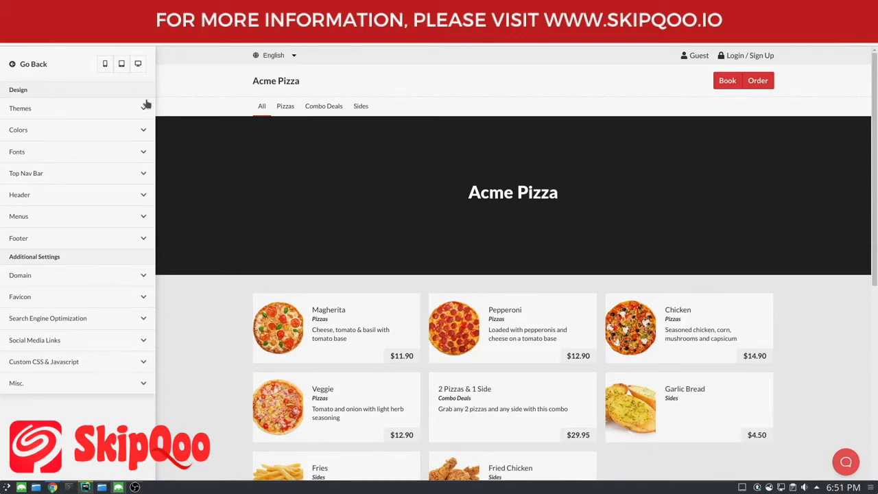
Preview the Acme Pizza store page at tablet and phone sizes, and return to the desktop preview
{"action": "left_click", "coordinate": [122, 68]}
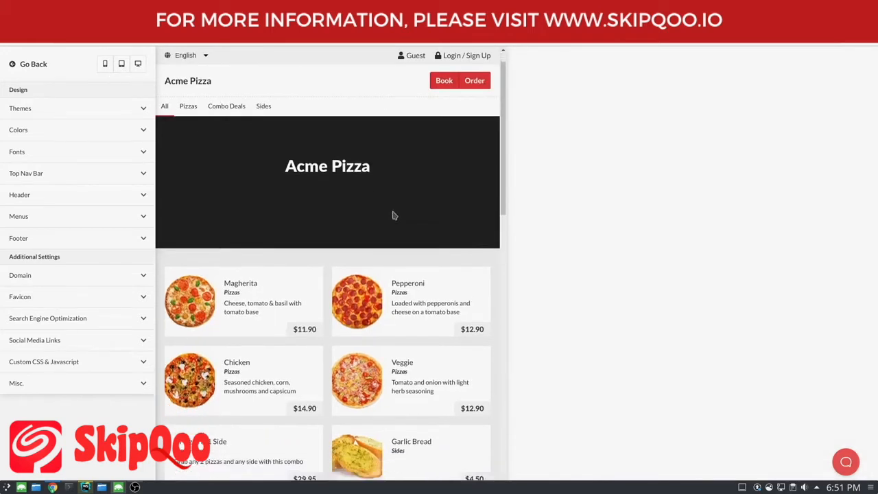
{"action": "scroll", "coordinate": [398, 276], "scroll_direction": "down", "scroll_amount": 8}
{"action": "scroll", "coordinate": [398, 276], "scroll_direction": "up", "scroll_amount": 9}
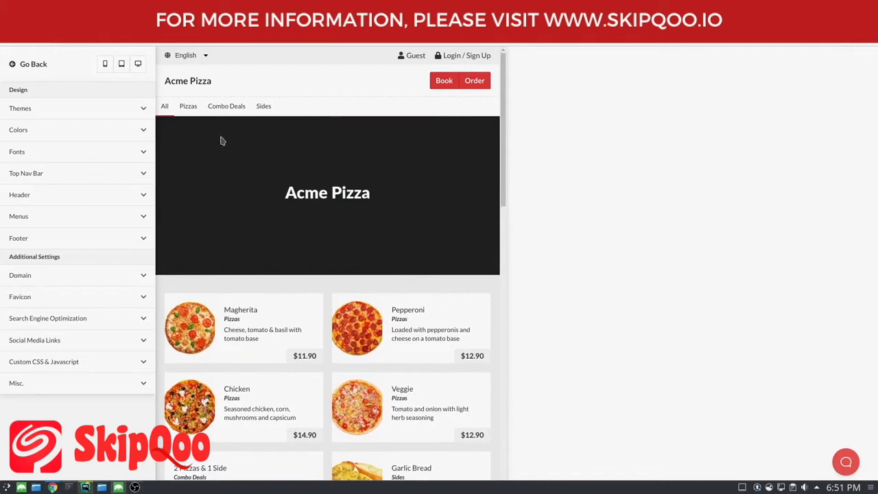
{"action": "left_click", "coordinate": [105, 64]}
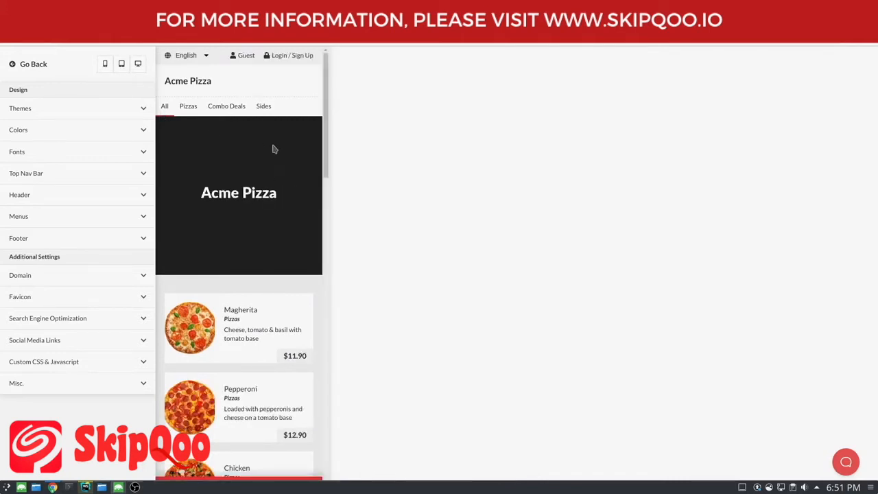
{"action": "scroll", "coordinate": [292, 214], "scroll_direction": "down", "scroll_amount": 5}
{"action": "scroll", "coordinate": [293, 226], "scroll_direction": "up", "scroll_amount": 5}
{"action": "left_click", "coordinate": [139, 65]}
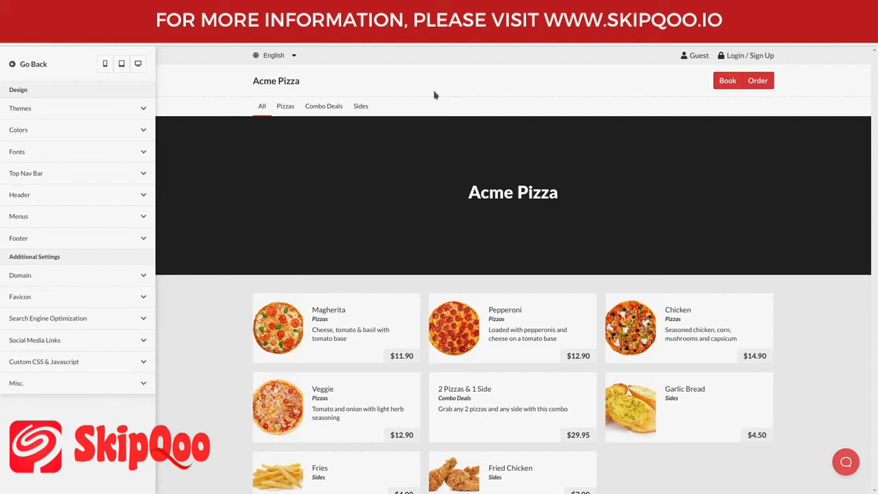
Apply the Dark Theme to the store, accept overwriting the existing colors, and look over the page
{"action": "left_click", "coordinate": [104, 115]}
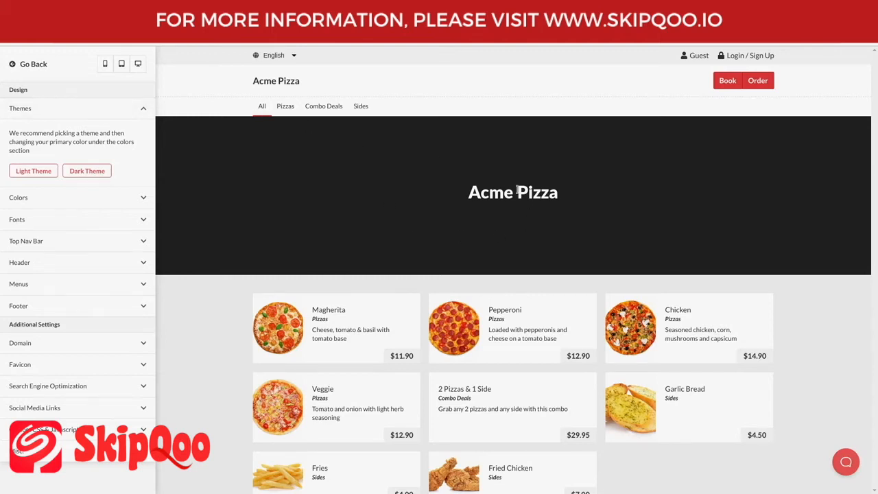
{"action": "scroll", "coordinate": [515, 193], "scroll_direction": "down", "scroll_amount": 3}
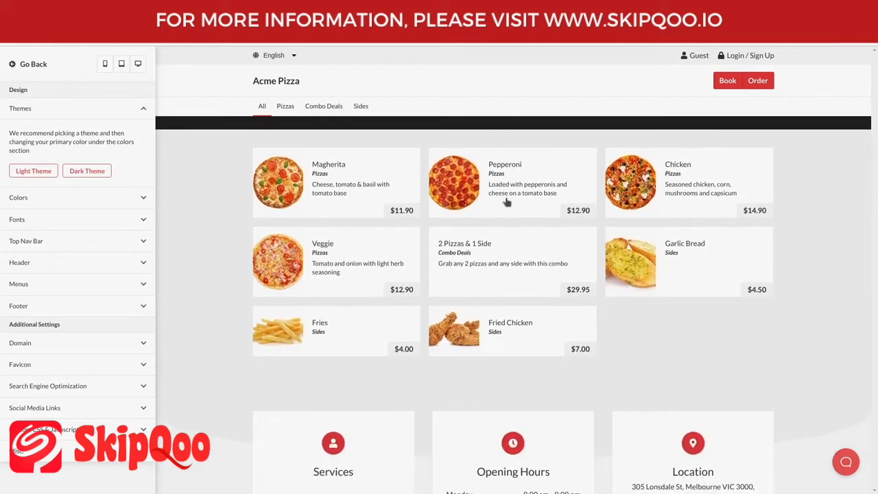
{"action": "scroll", "coordinate": [505, 203], "scroll_direction": "up", "scroll_amount": 3}
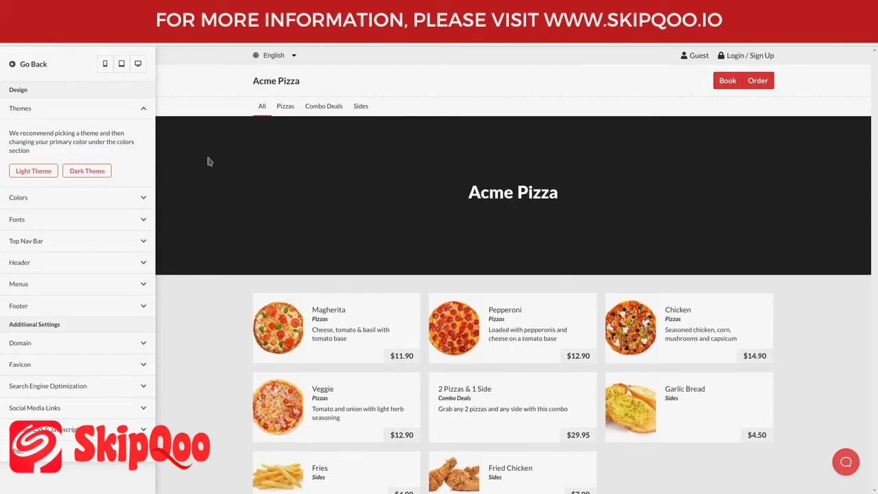
{"action": "left_click", "coordinate": [106, 173]}
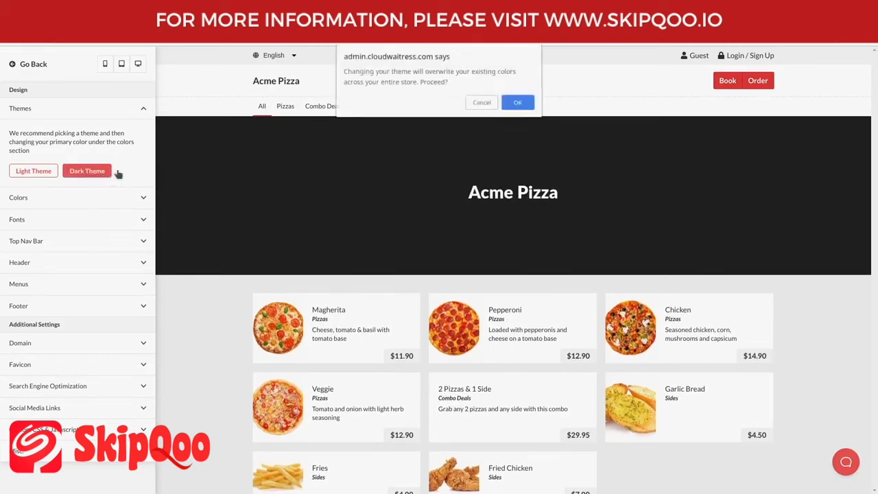
{"action": "left_click", "coordinate": [517, 105]}
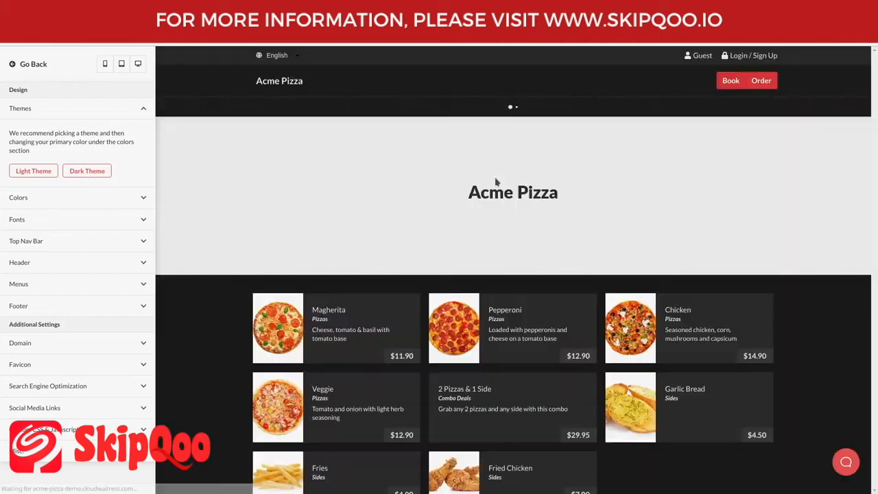
{"action": "scroll", "coordinate": [497, 181], "scroll_direction": "down", "scroll_amount": 5}
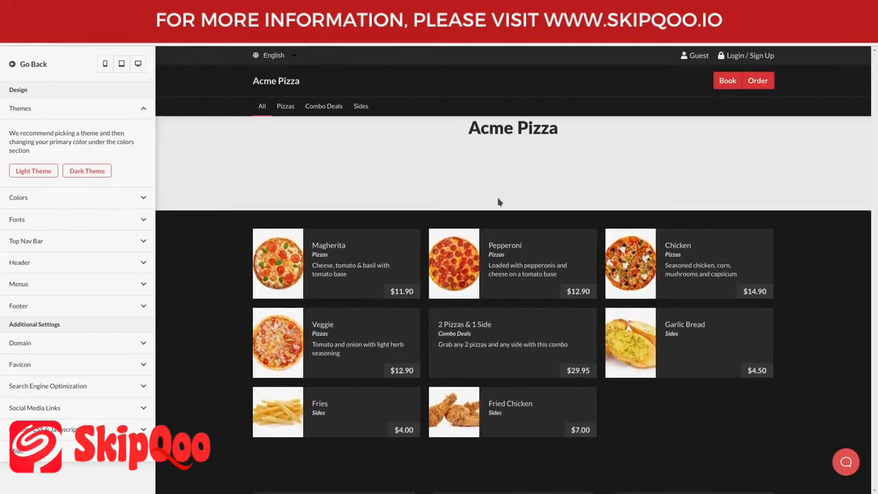
{"action": "scroll", "coordinate": [501, 213], "scroll_direction": "up", "scroll_amount": 5}
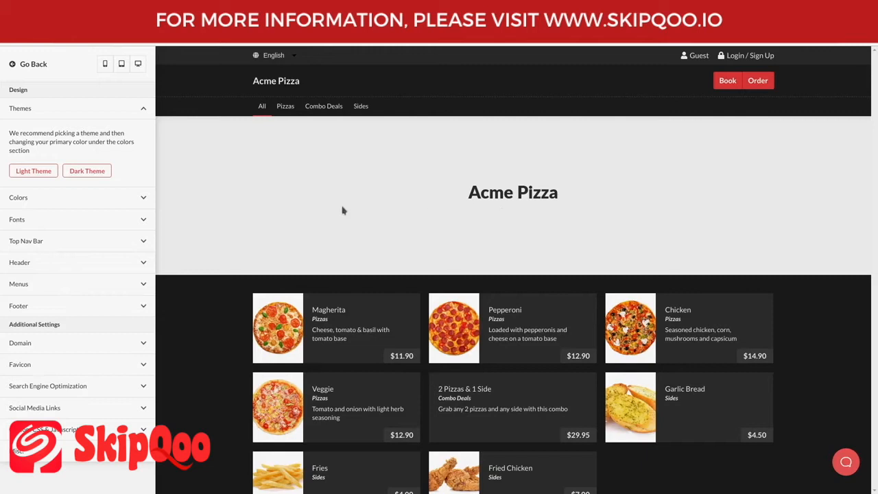
Apply the Light Theme to the store and accept overwriting the existing colors
{"action": "left_click", "coordinate": [55, 172]}
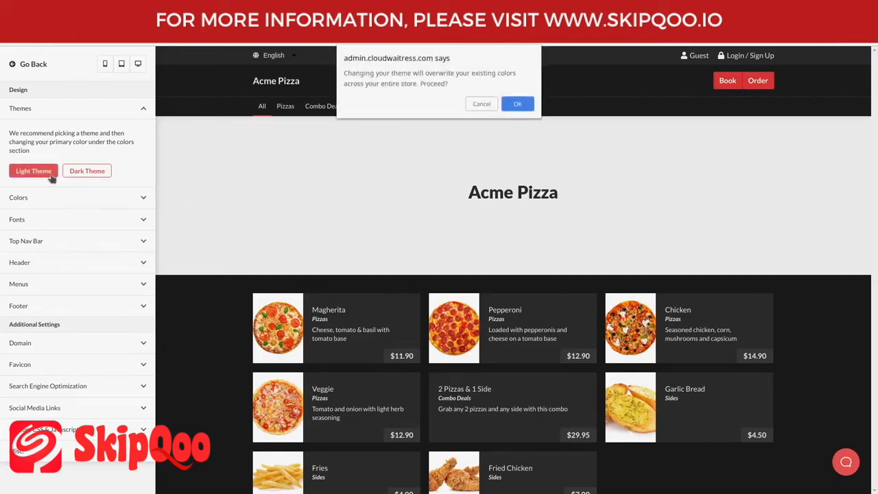
{"action": "left_click", "coordinate": [530, 106]}
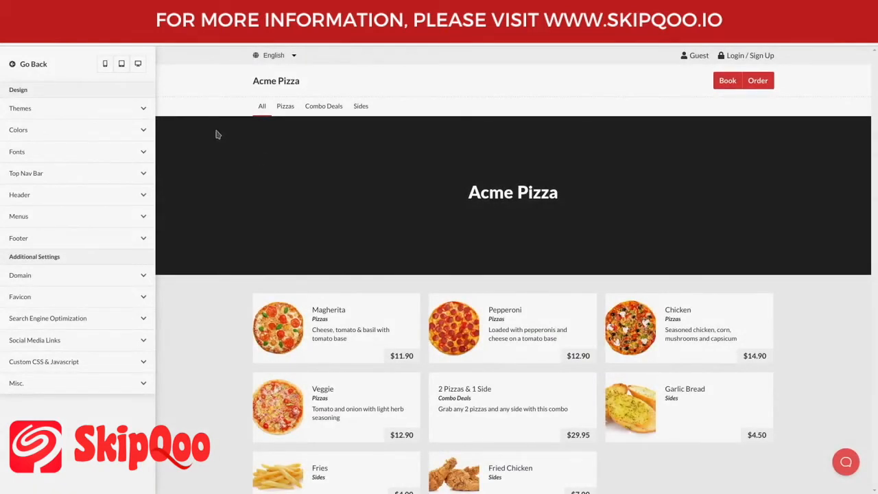
Set the store's primary color to blue #345BDA and save the color settings
{"action": "left_click", "coordinate": [123, 136]}
{"action": "scroll", "coordinate": [122, 168], "scroll_direction": "down", "scroll_amount": 2}
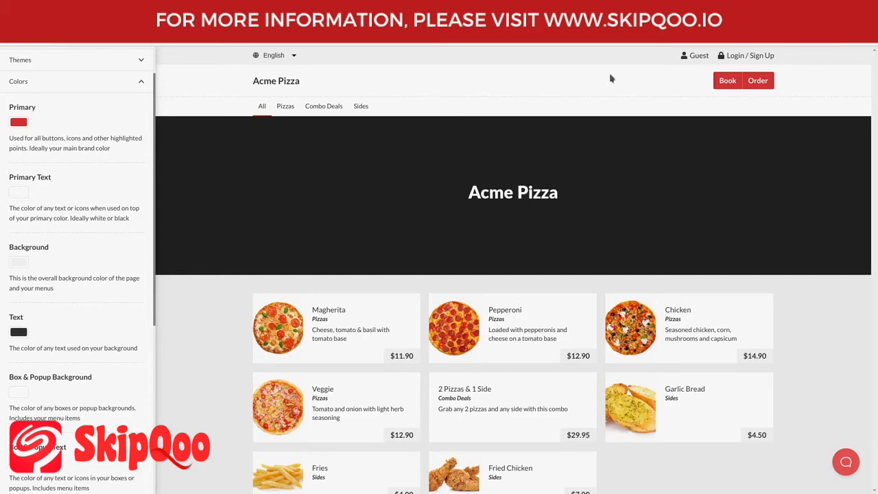
{"action": "scroll", "coordinate": [678, 201], "scroll_direction": "down", "scroll_amount": 5}
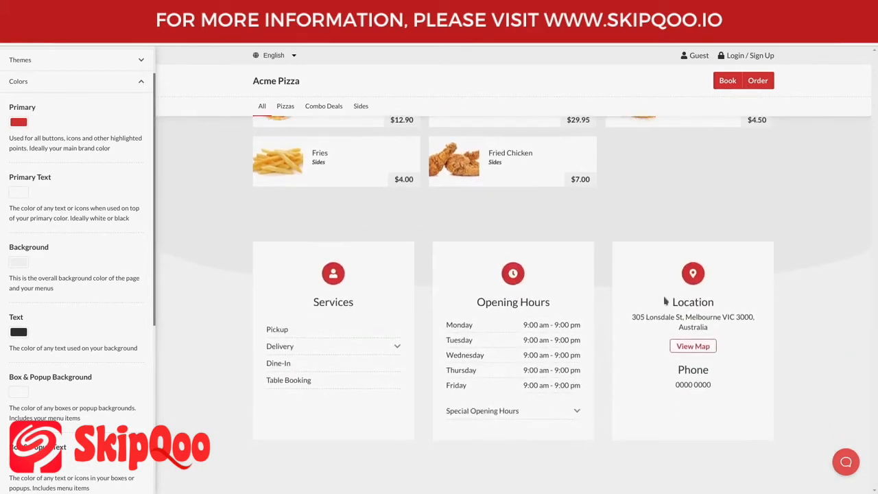
{"action": "scroll", "coordinate": [641, 279], "scroll_direction": "up", "scroll_amount": 2}
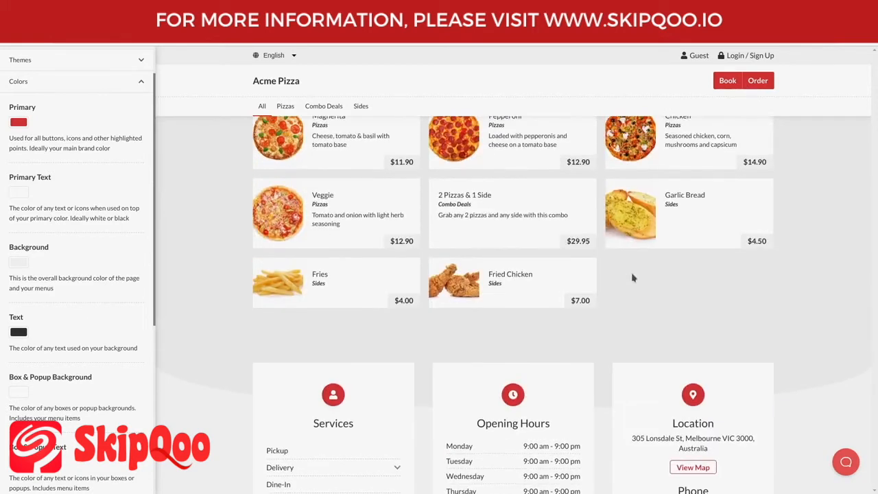
{"action": "scroll", "coordinate": [634, 278], "scroll_direction": "up", "scroll_amount": 3}
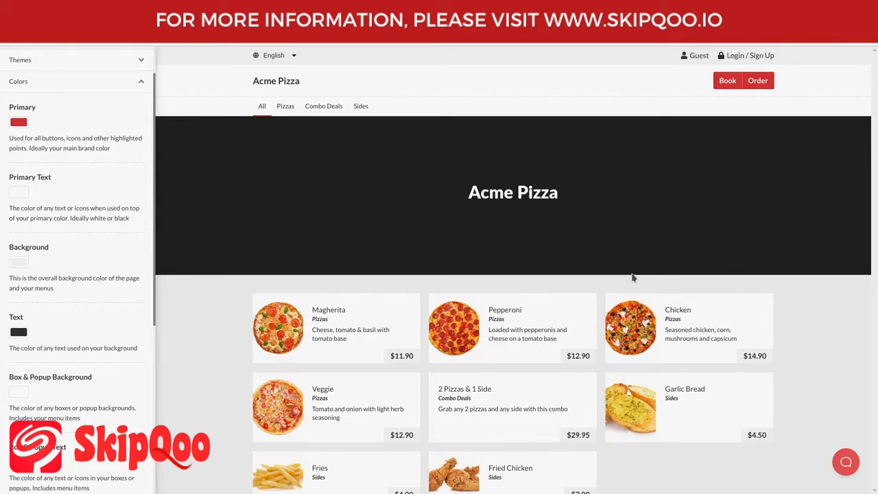
{"action": "left_click", "coordinate": [18, 125]}
{"action": "left_click", "coordinate": [74, 198]}
{"action": "left_click_drag", "start_coordinate": [74, 199], "coordinate": [78, 198]}
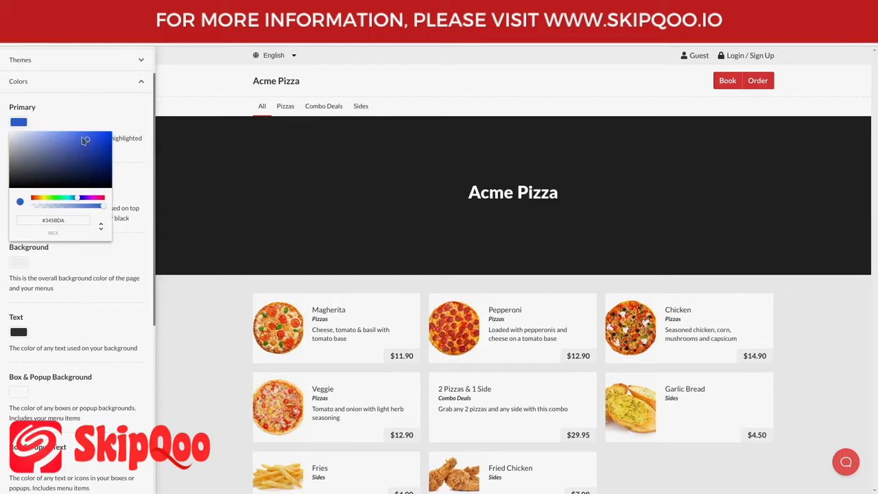
{"action": "left_click", "coordinate": [96, 117]}
{"action": "scroll", "coordinate": [92, 190], "scroll_direction": "down", "scroll_amount": 3}
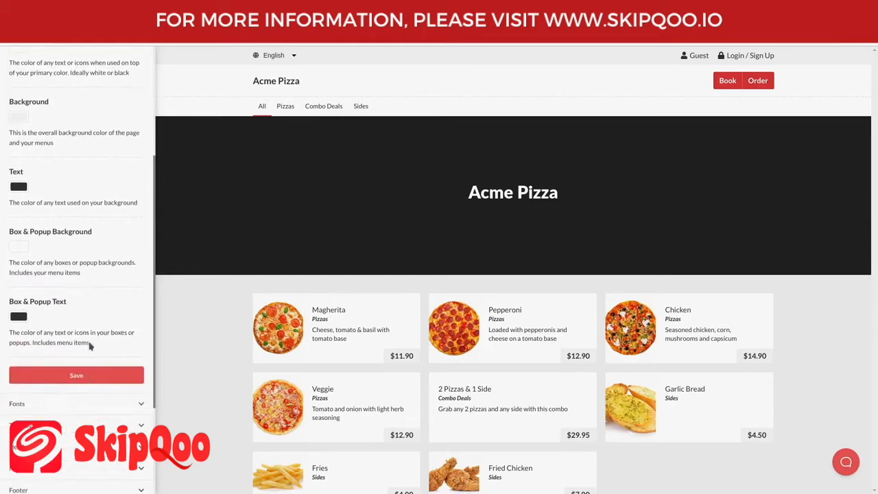
{"action": "left_click", "coordinate": [91, 376]}
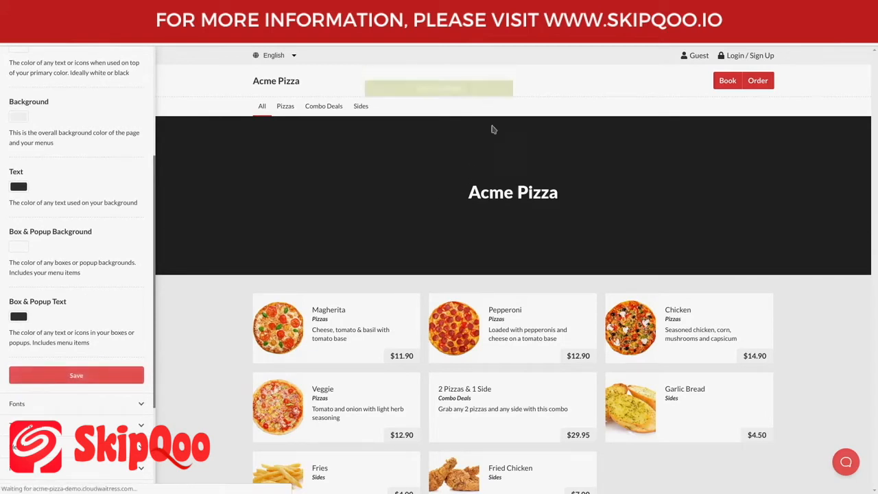
Look over the store preview to examine how the primary color is applied to buttons and icons
{"action": "scroll", "coordinate": [683, 177], "scroll_direction": "down", "scroll_amount": 2}
{"action": "scroll", "coordinate": [428, 246], "scroll_direction": "down", "scroll_amount": 5}
{"action": "scroll", "coordinate": [686, 282], "scroll_direction": "down", "scroll_amount": 1}
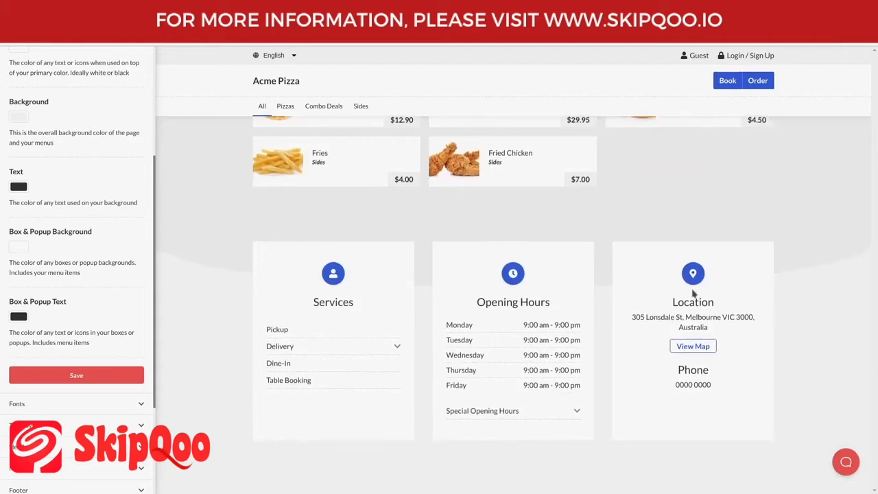
{"action": "scroll", "coordinate": [713, 291], "scroll_direction": "down", "scroll_amount": 2}
{"action": "scroll", "coordinate": [712, 295], "scroll_direction": "up", "scroll_amount": 3}
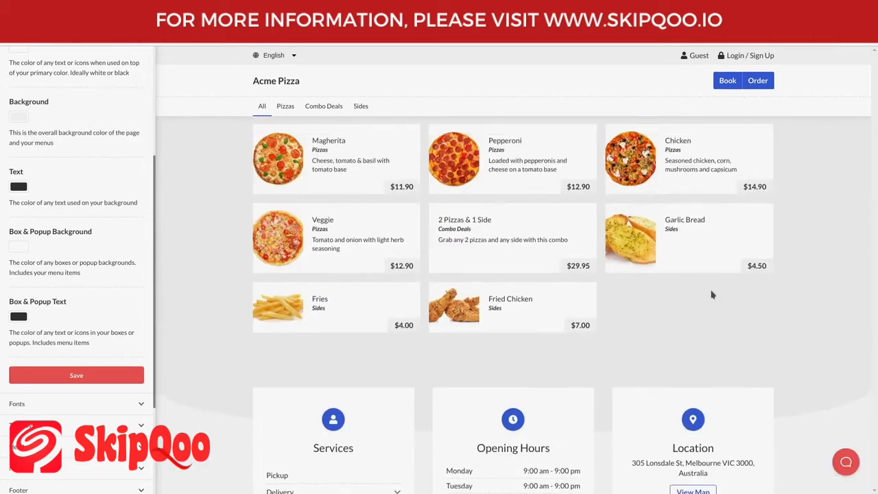
{"action": "scroll", "coordinate": [509, 258], "scroll_direction": "up", "scroll_amount": 2}
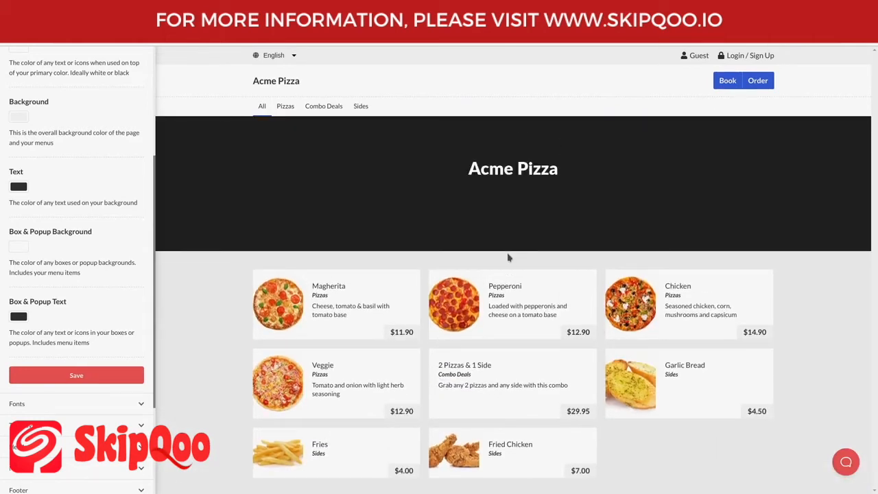
{"action": "scroll", "coordinate": [323, 239], "scroll_direction": "up", "scroll_amount": 1}
{"action": "scroll", "coordinate": [117, 220], "scroll_direction": "up", "scroll_amount": 3}
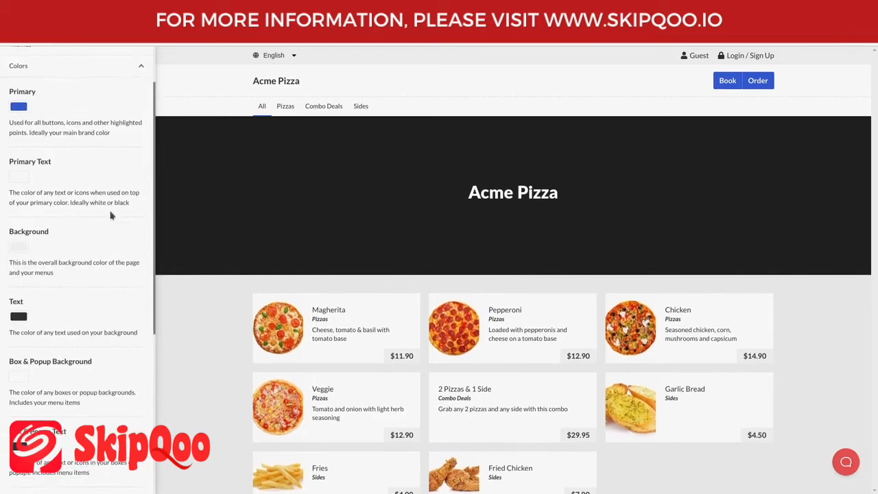
Set the store's primary color to red #DA3434 and save the color settings
{"action": "left_click", "coordinate": [14, 126]}
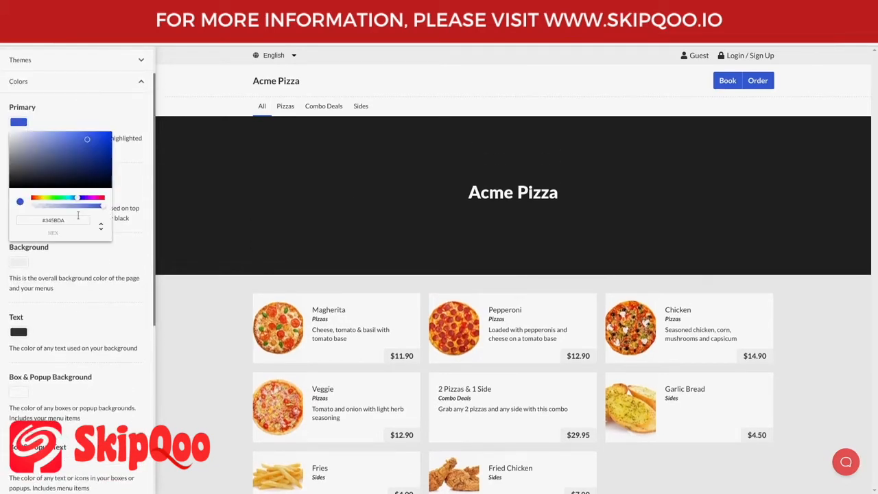
{"action": "left_click_drag", "start_coordinate": [57, 199], "coordinate": [35, 199]}
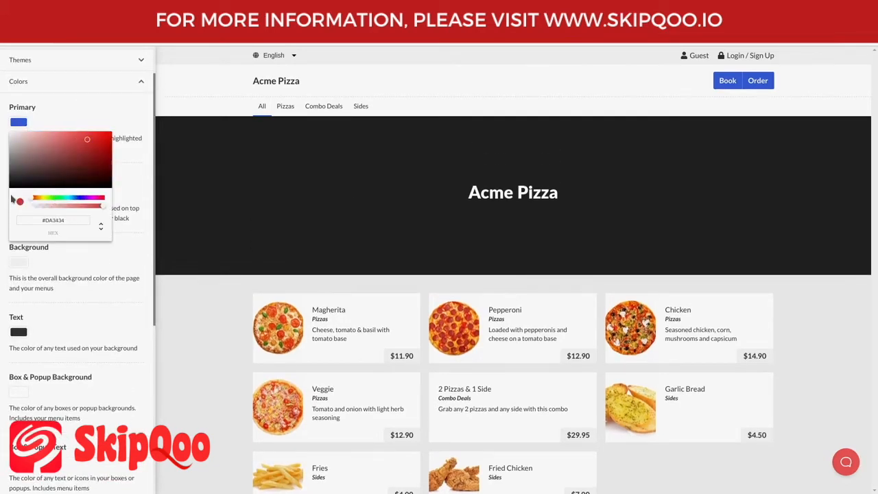
{"action": "left_click", "coordinate": [96, 124]}
{"action": "scroll", "coordinate": [96, 169], "scroll_direction": "down", "scroll_amount": 4}
{"action": "left_click", "coordinate": [108, 351]}
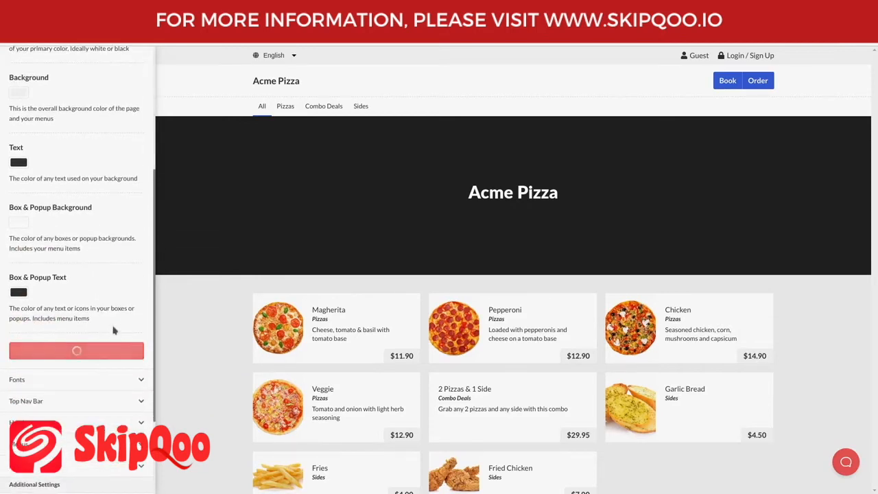
{"action": "scroll", "coordinate": [104, 288], "scroll_direction": "up", "scroll_amount": 1}
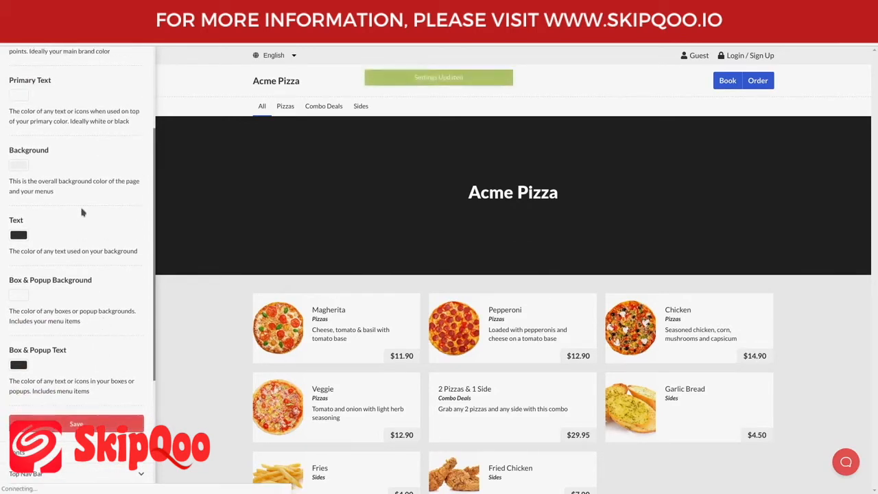
{"action": "scroll", "coordinate": [55, 161], "scroll_direction": "up", "scroll_amount": 2}
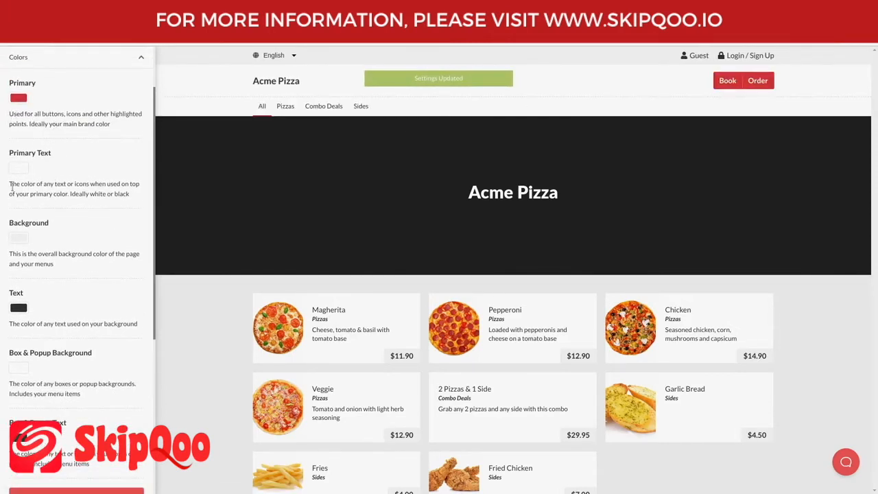
Review the description of the primary text color, then switch from the color settings to the font settings
{"action": "left_click_drag", "start_coordinate": [9, 184], "coordinate": [128, 193]}
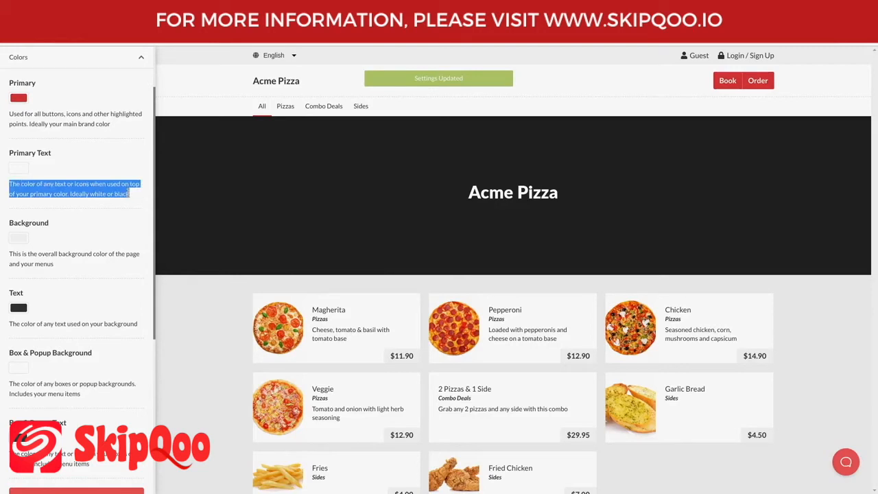
{"action": "left_click", "coordinate": [127, 208]}
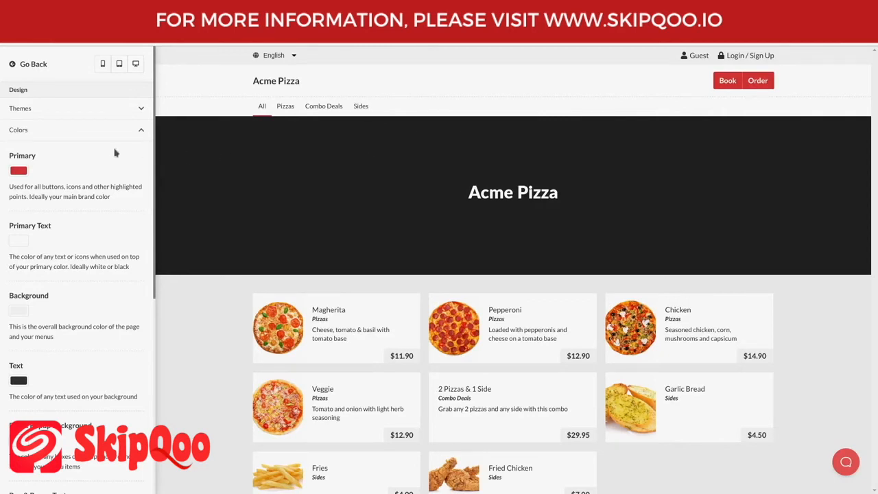
{"action": "left_click", "coordinate": [95, 135]}
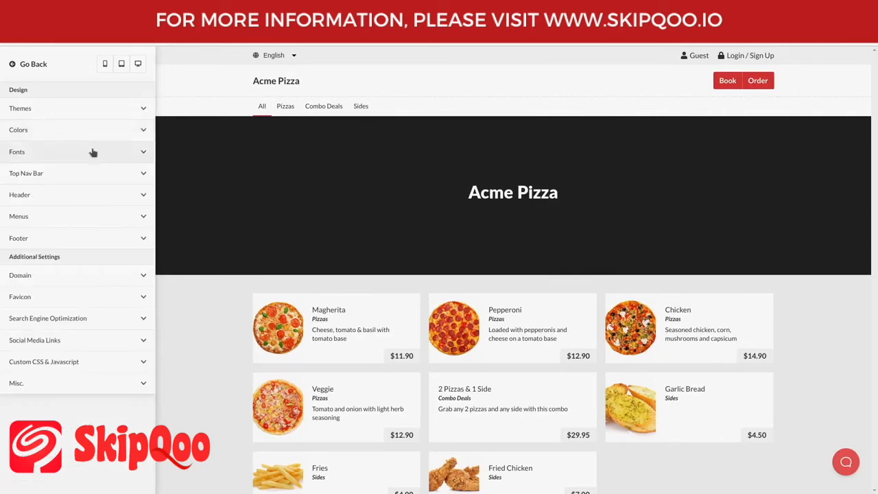
{"action": "left_click", "coordinate": [92, 154]}
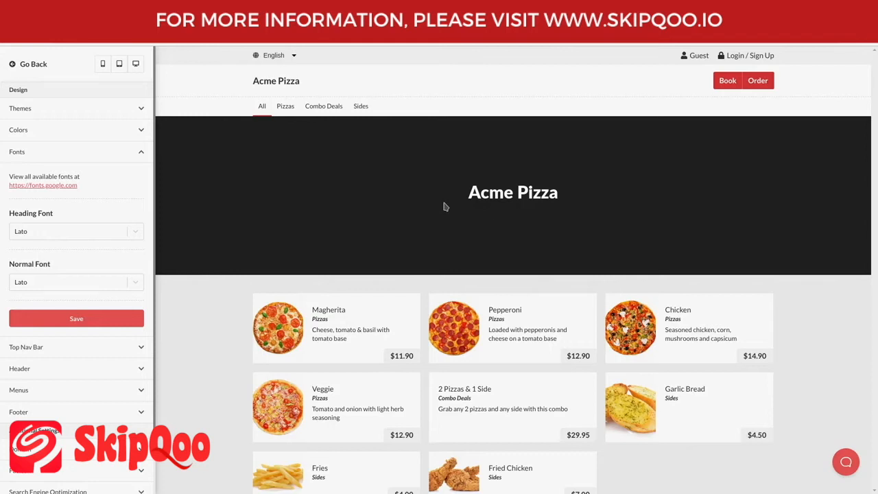
Examine the headings in the store preview, including the banner title, store name, menu items, Services and Opening Hours
{"action": "left_click_drag", "start_coordinate": [466, 197], "coordinate": [581, 199]}
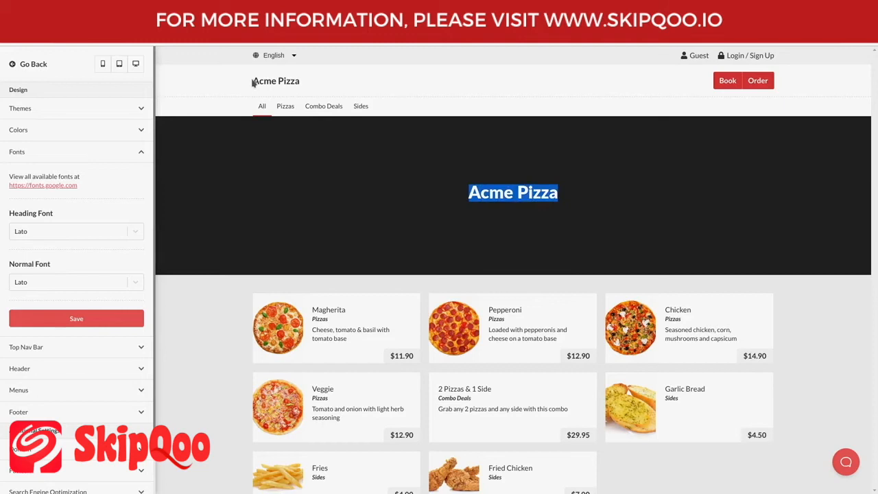
{"action": "left_click_drag", "start_coordinate": [253, 82], "coordinate": [318, 94]}
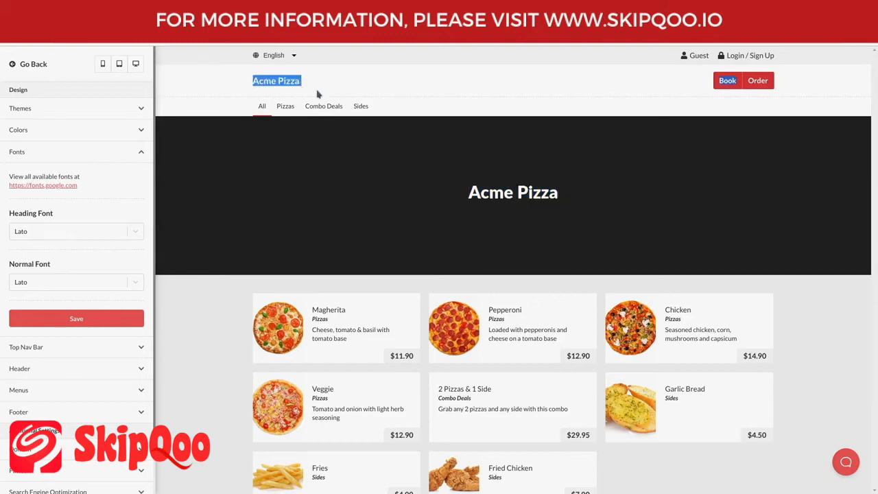
{"action": "scroll", "coordinate": [360, 137], "scroll_direction": "down", "scroll_amount": 2}
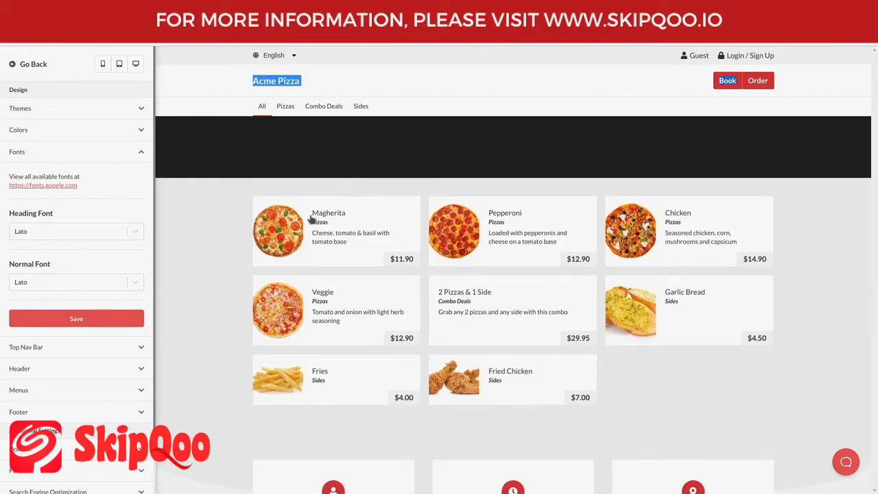
{"action": "scroll", "coordinate": [560, 157], "scroll_direction": "down", "scroll_amount": 3}
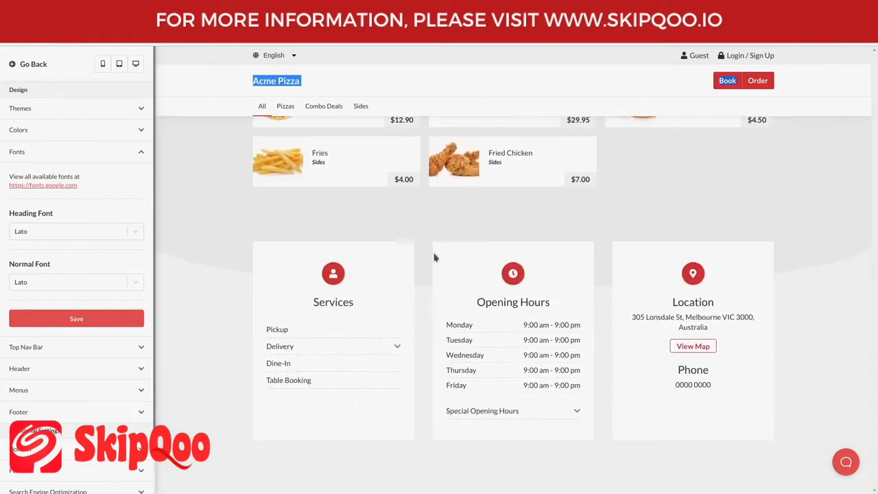
{"action": "left_click_drag", "start_coordinate": [312, 302], "coordinate": [360, 307]}
{"action": "left_click_drag", "start_coordinate": [476, 302], "coordinate": [570, 302]}
{"action": "left_click", "coordinate": [543, 214]}
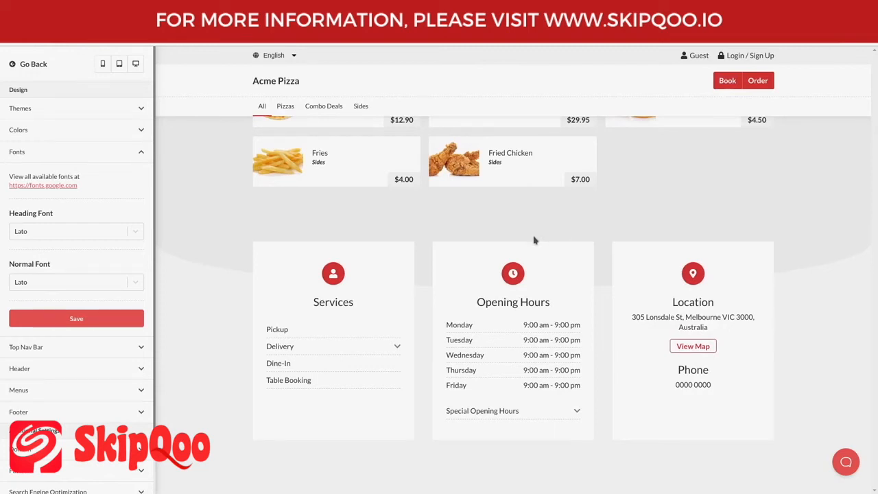
{"action": "scroll", "coordinate": [533, 247], "scroll_direction": "up", "scroll_amount": 4}
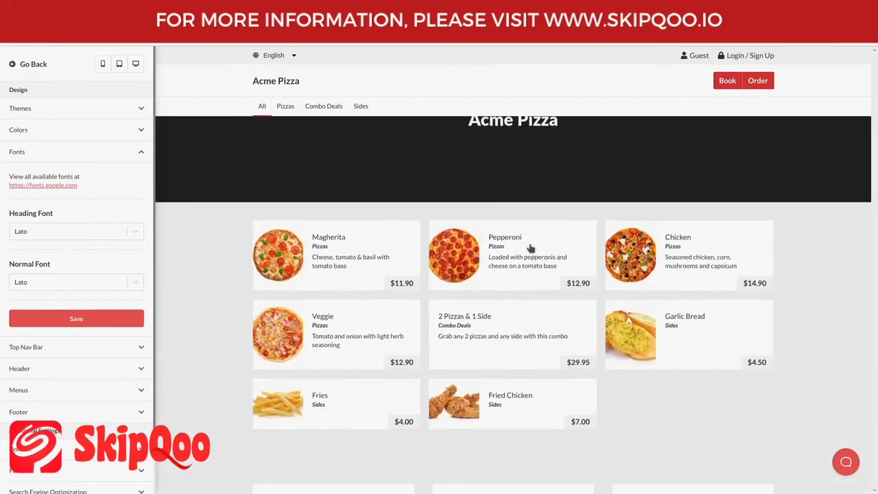
{"action": "scroll", "coordinate": [530, 247], "scroll_direction": "up", "scroll_amount": 2}
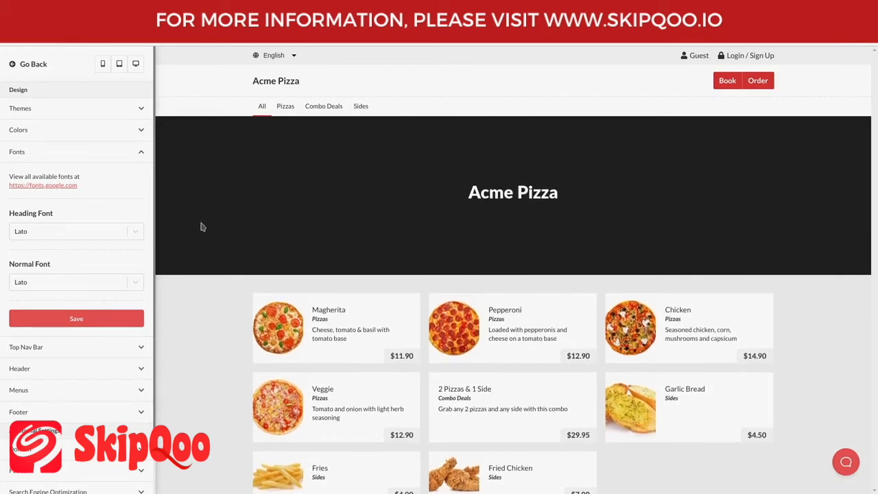
Browse the Google Fonts directory linked in the font settings, look at Merriweather, and return to the store design page
{"action": "left_click", "coordinate": [54, 192]}
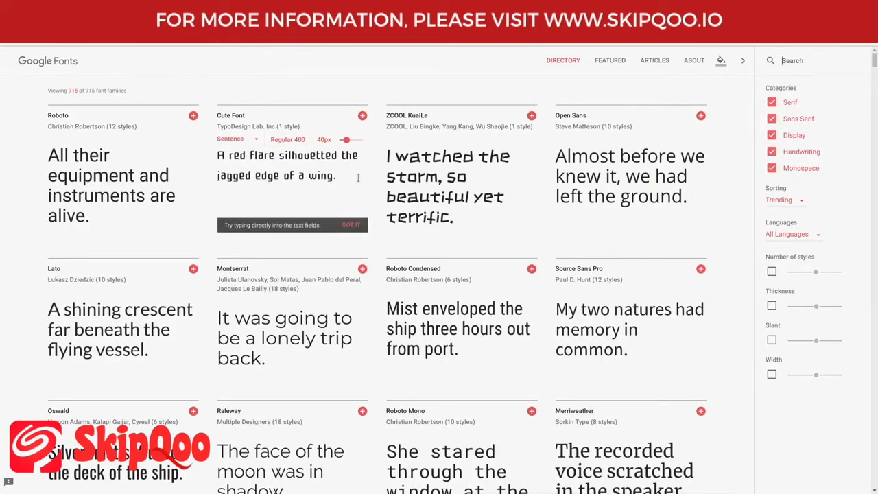
{"action": "scroll", "coordinate": [355, 196], "scroll_direction": "down", "scroll_amount": 1}
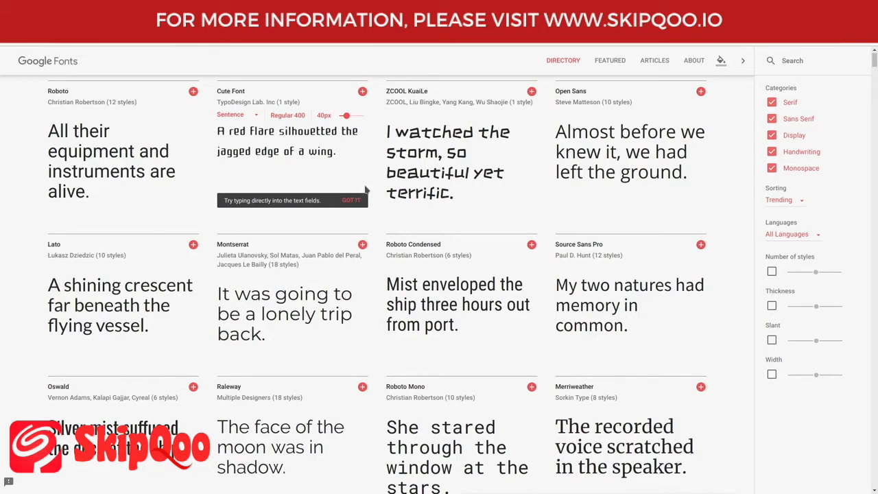
{"action": "scroll", "coordinate": [540, 210], "scroll_direction": "down", "scroll_amount": 2}
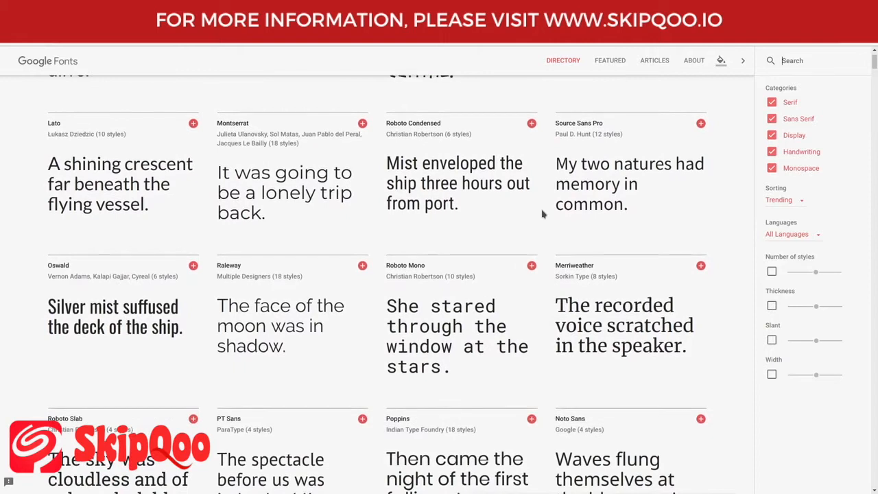
{"action": "mouse_move", "coordinate": [563, 261]}
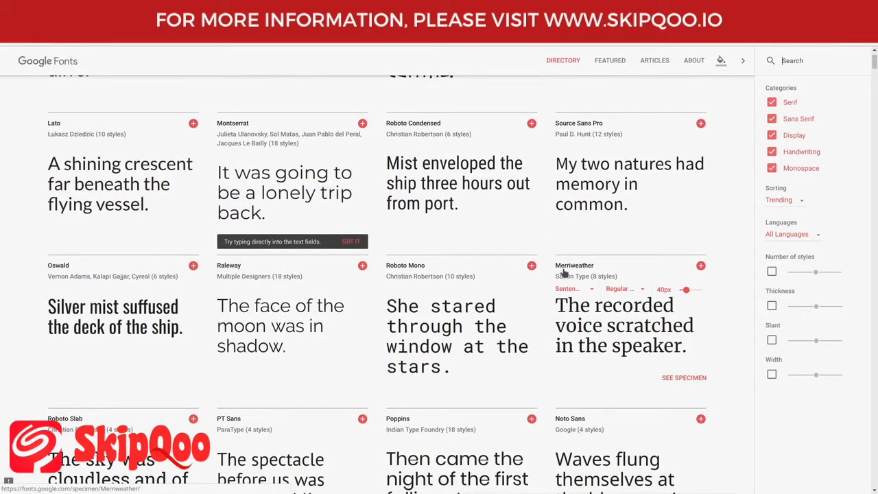
{"action": "scroll", "coordinate": [209, 165], "scroll_direction": "up", "scroll_amount": 1}
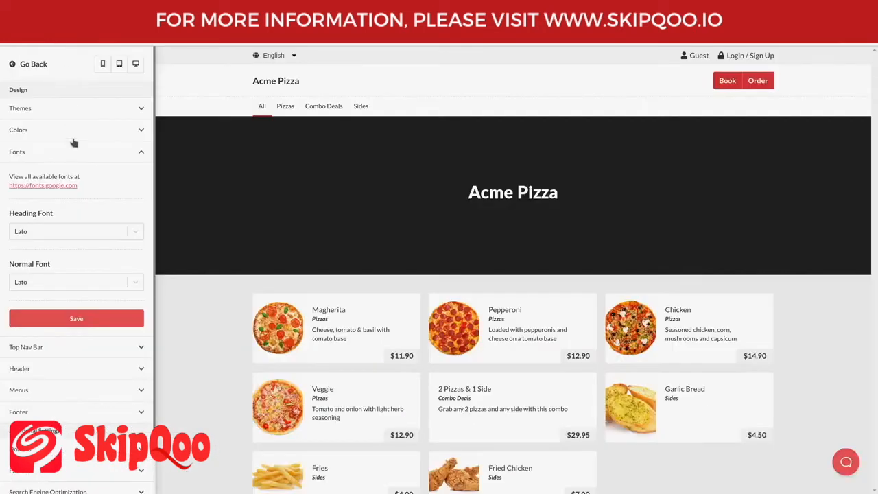
Set the store's heading font to Merriweather and save the font settings
{"action": "left_click", "coordinate": [59, 238]}
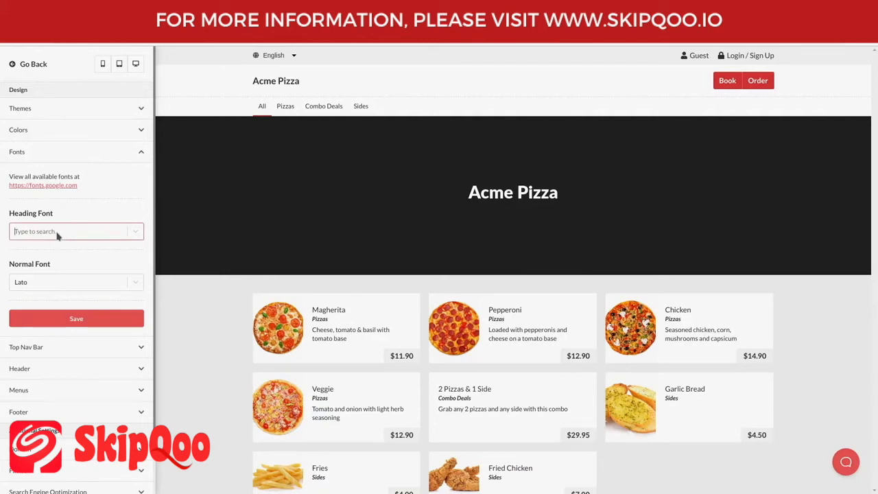
{"action": "type", "text": "merri"}
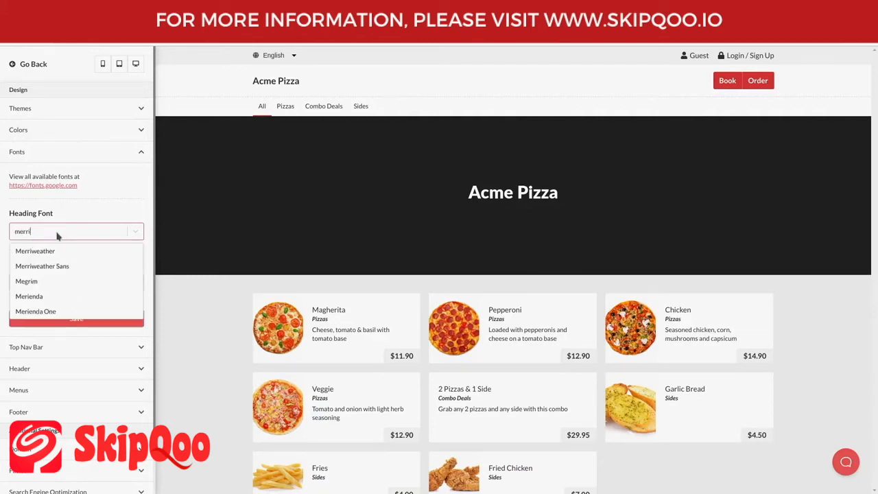
{"action": "left_click", "coordinate": [66, 251]}
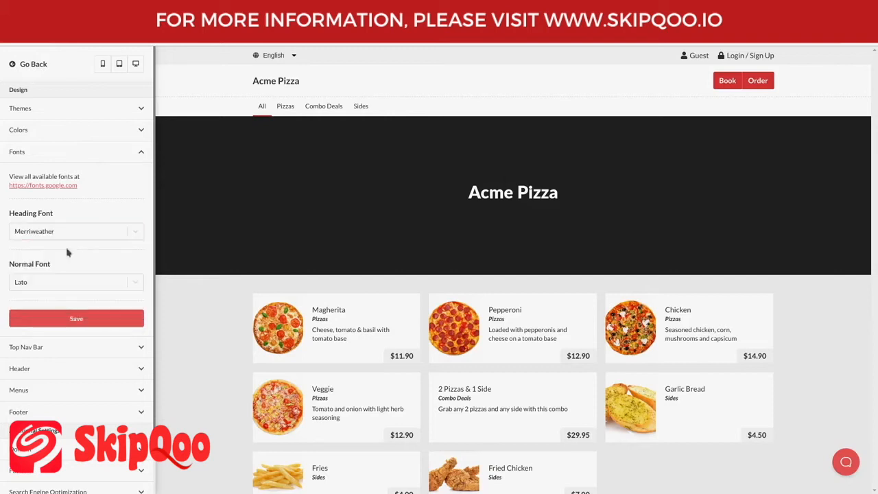
{"action": "left_click", "coordinate": [68, 318]}
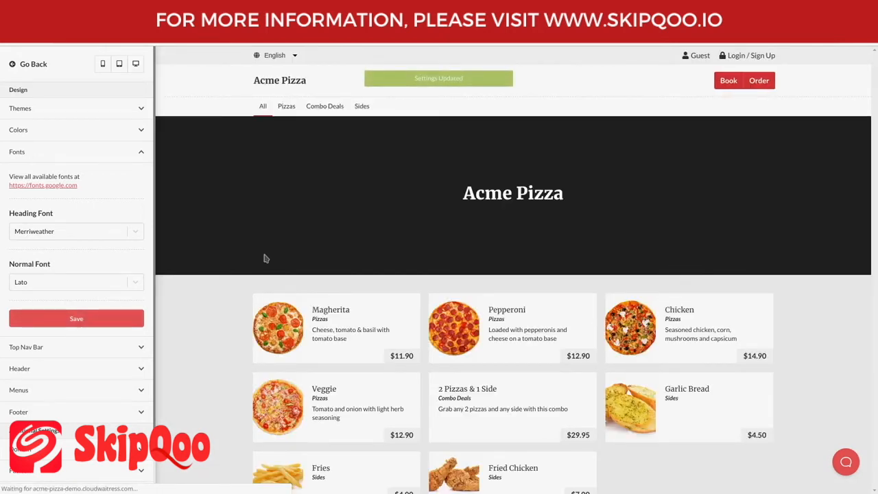
Look over the store preview to examine the Merriweather font on the banner title, store name and section headings
{"action": "left_click_drag", "start_coordinate": [464, 193], "coordinate": [570, 198]}
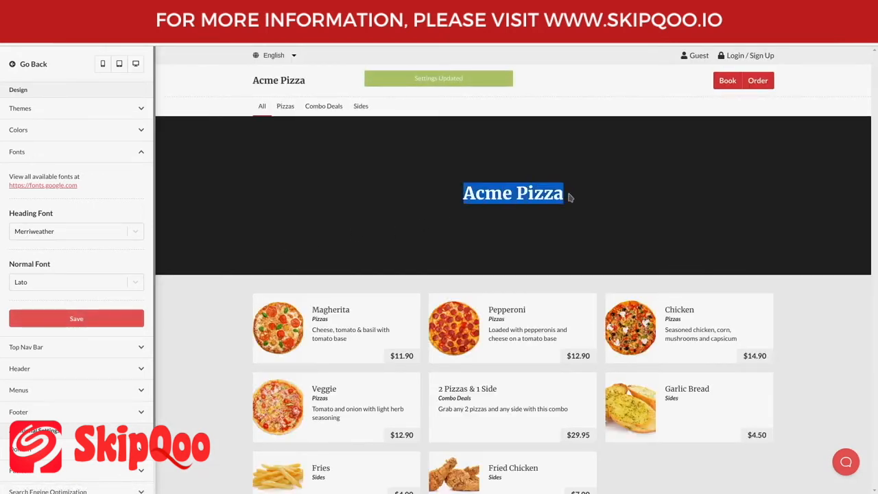
{"action": "left_click_drag", "start_coordinate": [287, 82], "coordinate": [314, 85]}
{"action": "left_click", "coordinate": [332, 88]}
{"action": "scroll", "coordinate": [367, 228], "scroll_direction": "down", "scroll_amount": 1}
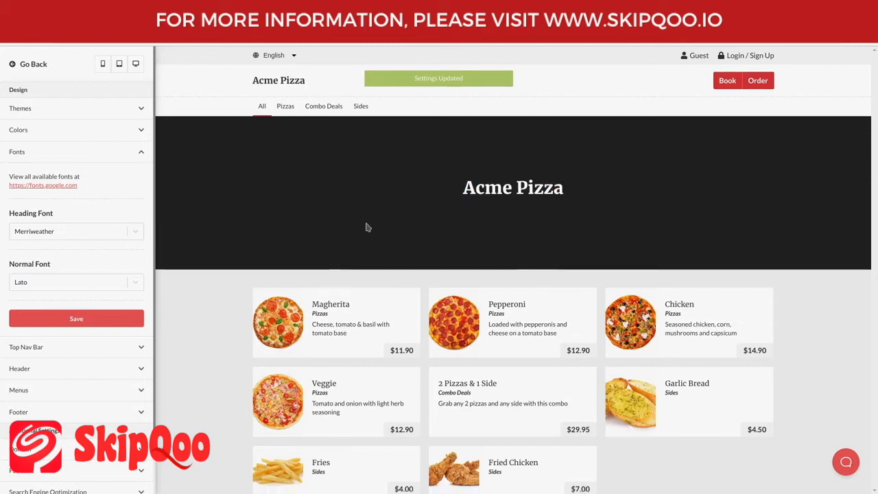
{"action": "scroll", "coordinate": [366, 227], "scroll_direction": "down", "scroll_amount": 2}
{"action": "scroll", "coordinate": [386, 163], "scroll_direction": "down", "scroll_amount": 2}
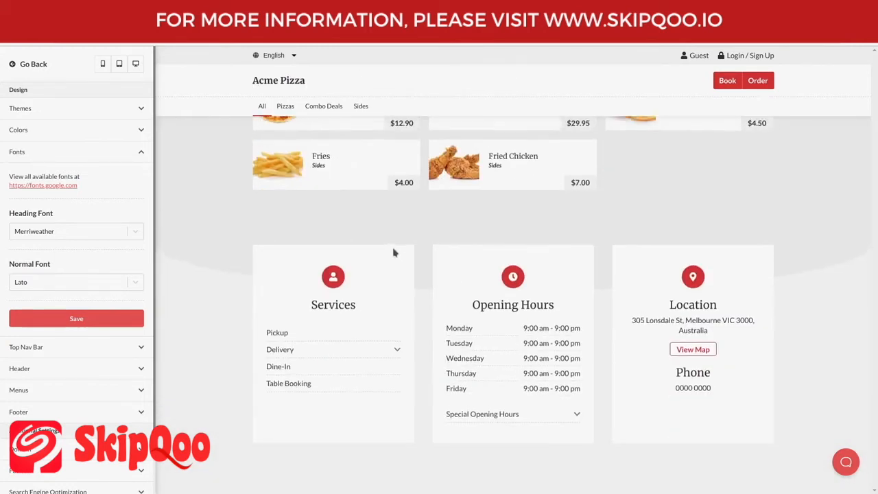
{"action": "scroll", "coordinate": [394, 251], "scroll_direction": "up", "scroll_amount": 3}
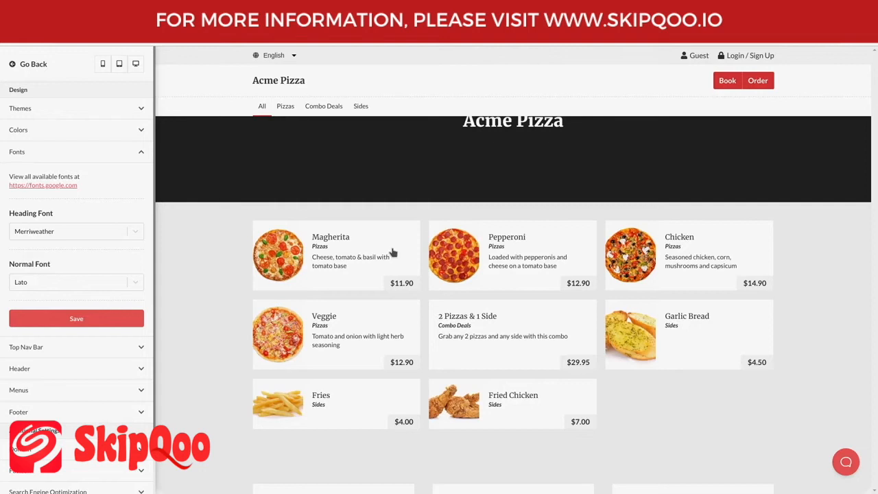
Set the store's heading font back to Lato and save the font settings
{"action": "left_click", "coordinate": [97, 231]}
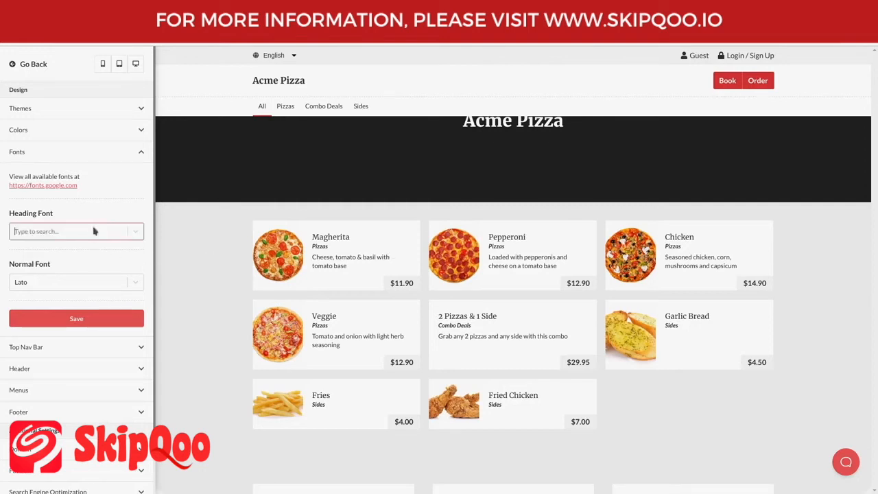
{"action": "type", "text": "lato"}
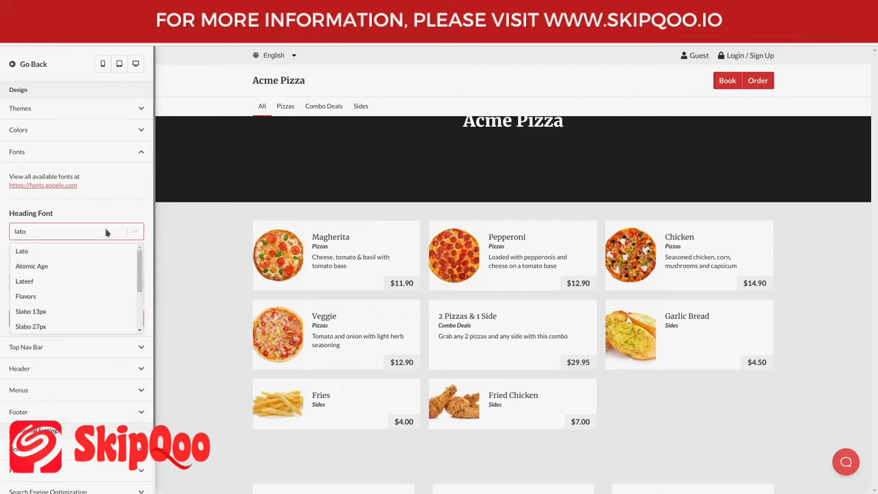
{"action": "left_click", "coordinate": [106, 250]}
{"action": "left_click", "coordinate": [108, 320]}
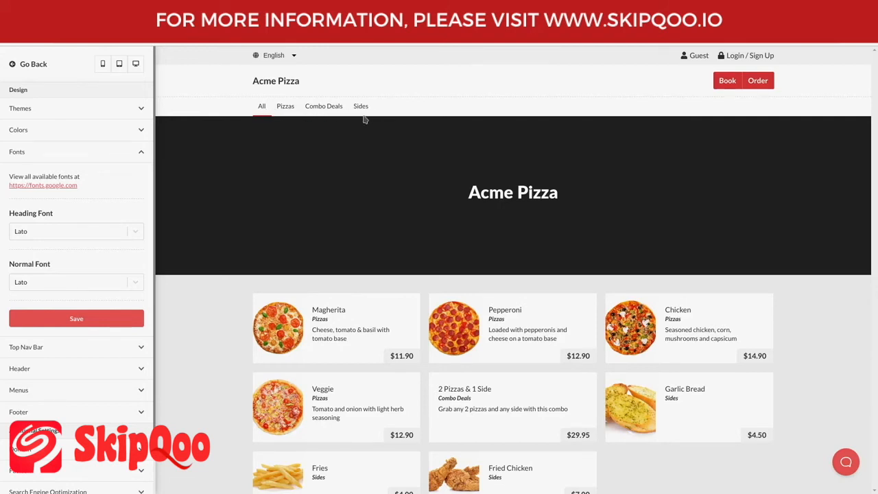
Set the logo text of the store's top nav bar to "The Best Pizza Store" and save the settings
{"action": "left_click", "coordinate": [117, 155]}
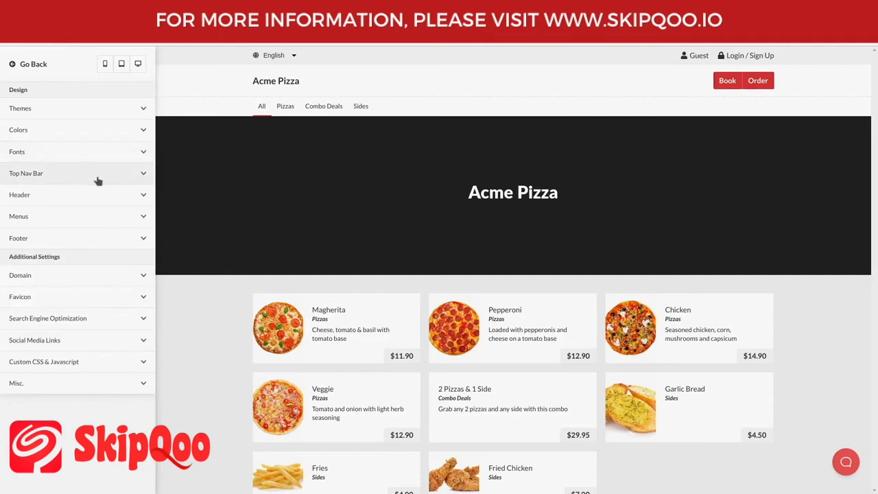
{"action": "left_click", "coordinate": [97, 180]}
{"action": "scroll", "coordinate": [110, 206], "scroll_direction": "down", "scroll_amount": 2}
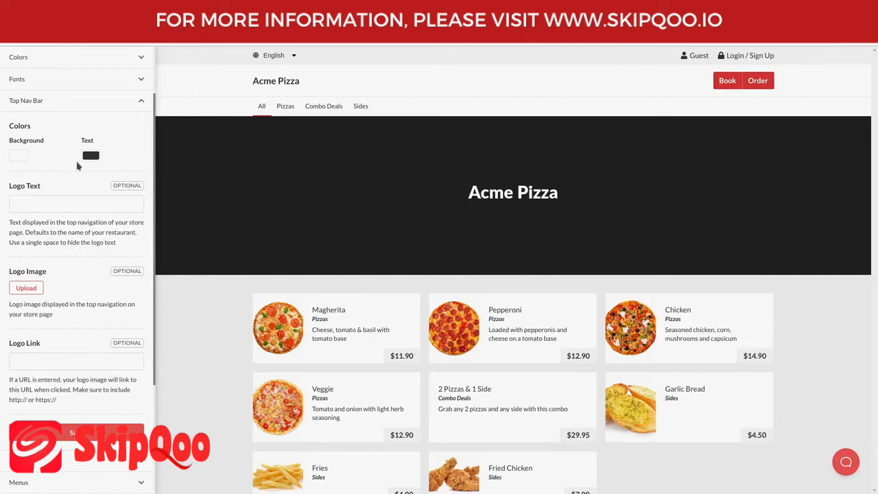
{"action": "scroll", "coordinate": [77, 165], "scroll_direction": "down", "scroll_amount": 1}
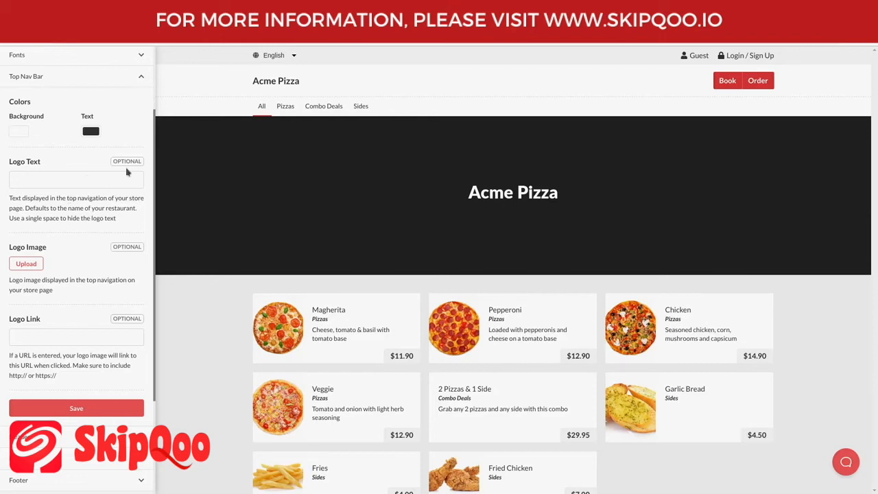
{"action": "left_click", "coordinate": [50, 183]}
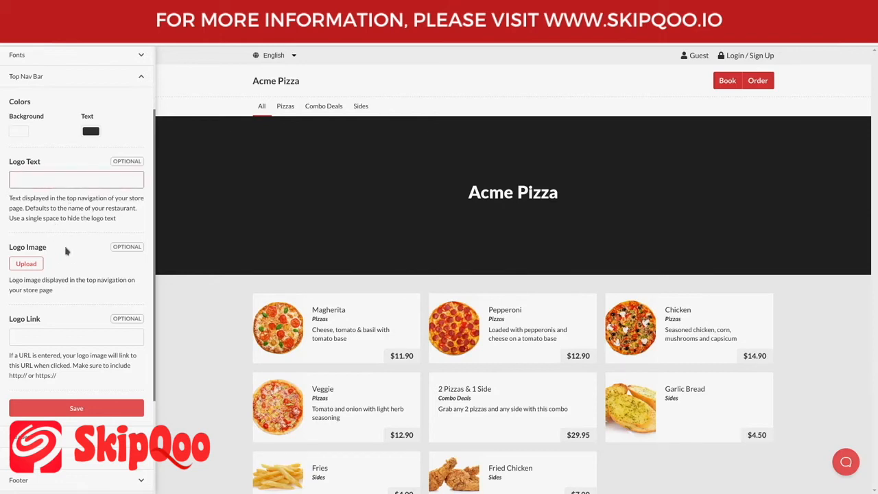
{"action": "left_click_drag", "start_coordinate": [253, 80], "coordinate": [304, 83]}
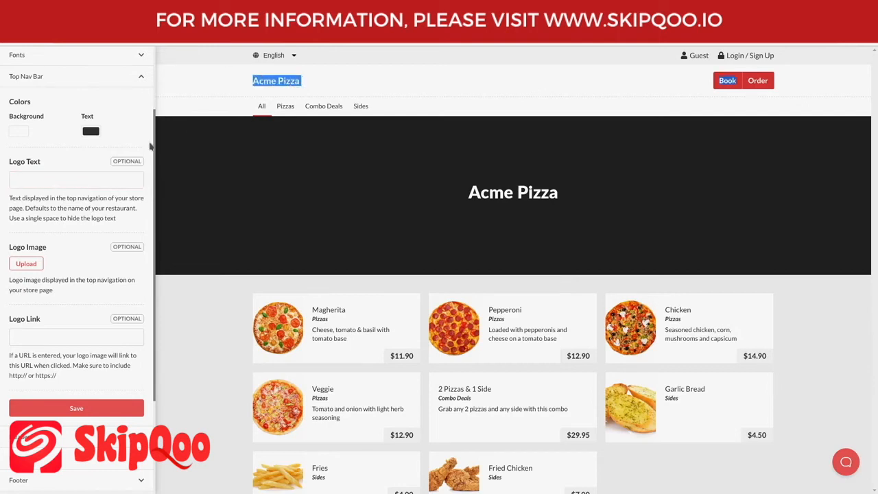
{"action": "left_click", "coordinate": [81, 179]}
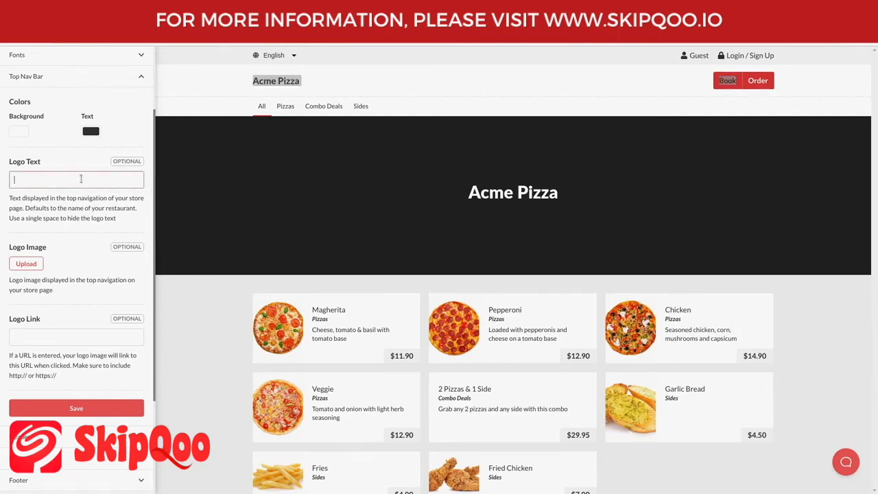
{"action": "type", "text": "The Best Pizza Store"}
{"action": "key", "text": "Return"}
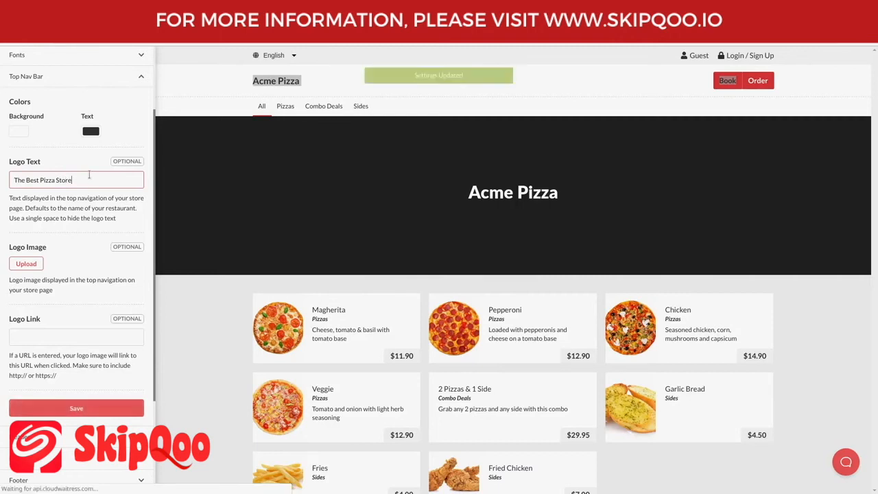
{"action": "left_click", "coordinate": [228, 82]}
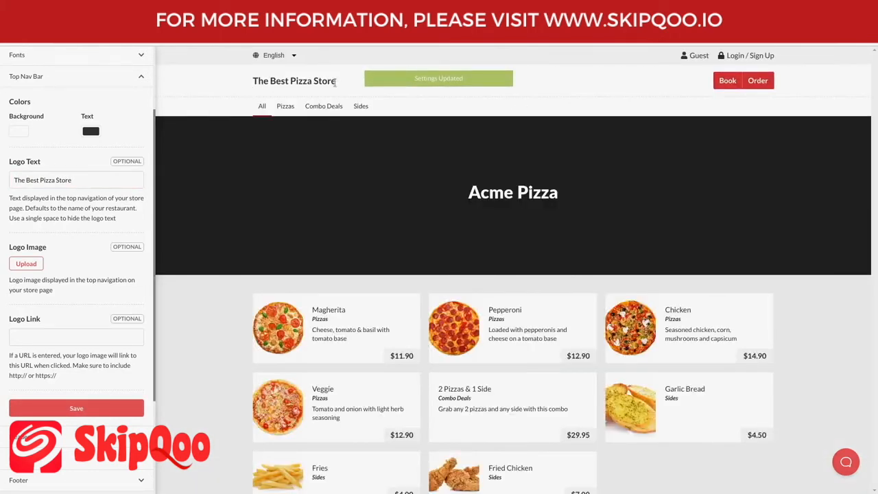
Upload logo-acme-pizza.png as the logo image of the top nav bar and save the settings
{"action": "left_click_drag", "start_coordinate": [336, 82], "coordinate": [307, 77]}
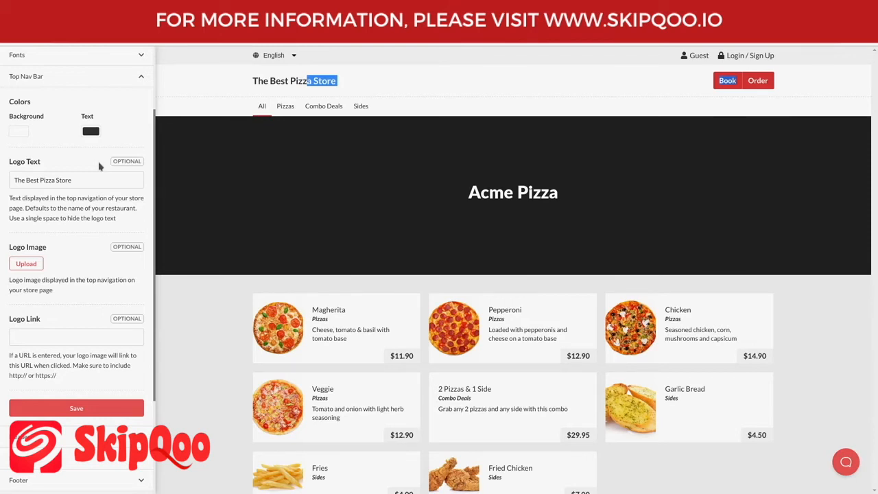
{"action": "left_click", "coordinate": [33, 267]}
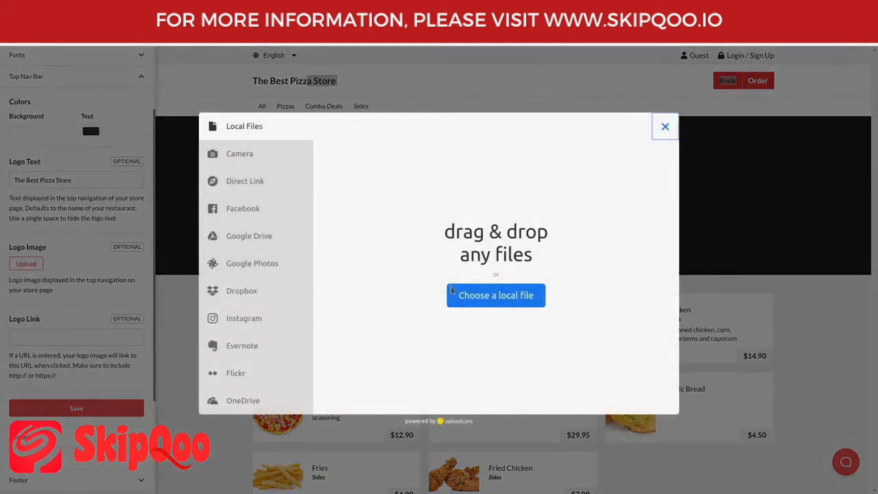
{"action": "left_click", "coordinate": [479, 300]}
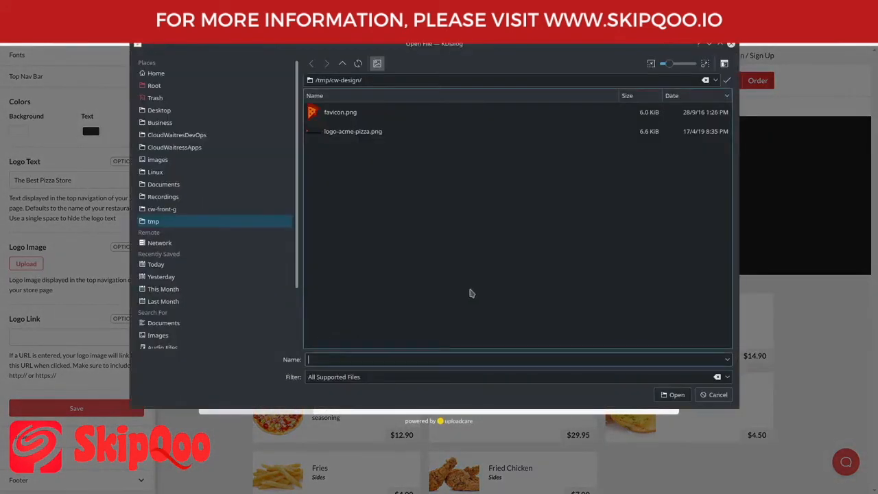
{"action": "double_click", "coordinate": [350, 135]}
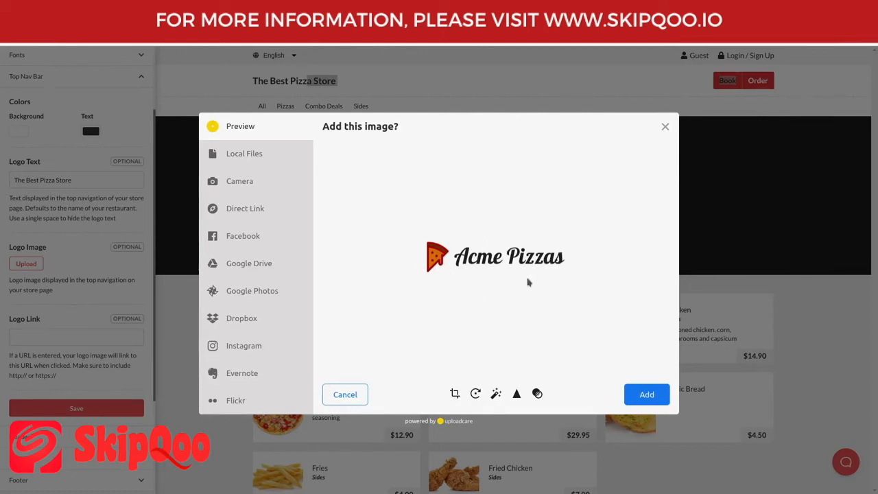
{"action": "left_click", "coordinate": [661, 394]}
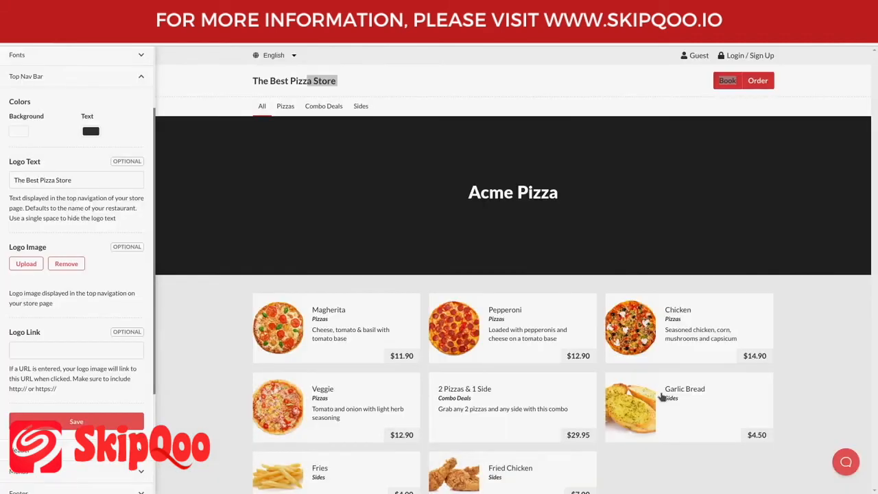
{"action": "left_click", "coordinate": [75, 429]}
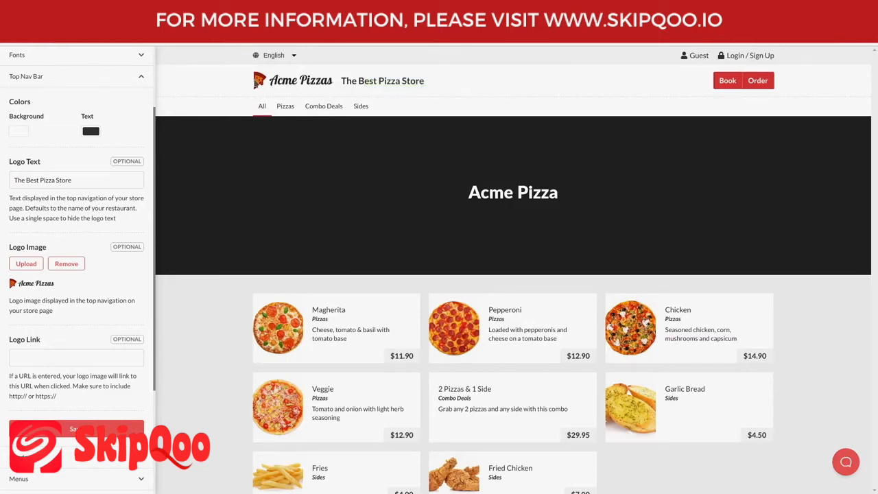
Hide the top nav bar's logo text by replacing it with a single space, and save the settings
{"action": "left_click_drag", "start_coordinate": [341, 81], "coordinate": [433, 88]}
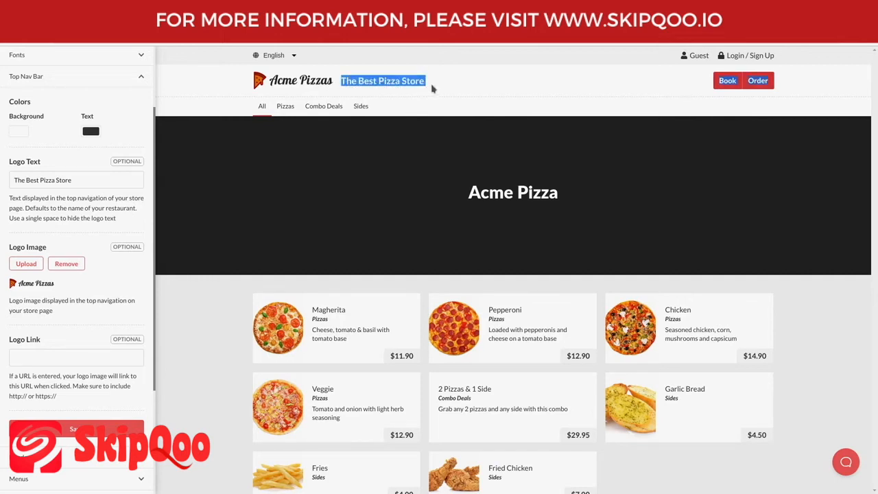
{"action": "left_click", "coordinate": [346, 80]}
{"action": "left_click_drag", "start_coordinate": [116, 177], "coordinate": [20, 182]}
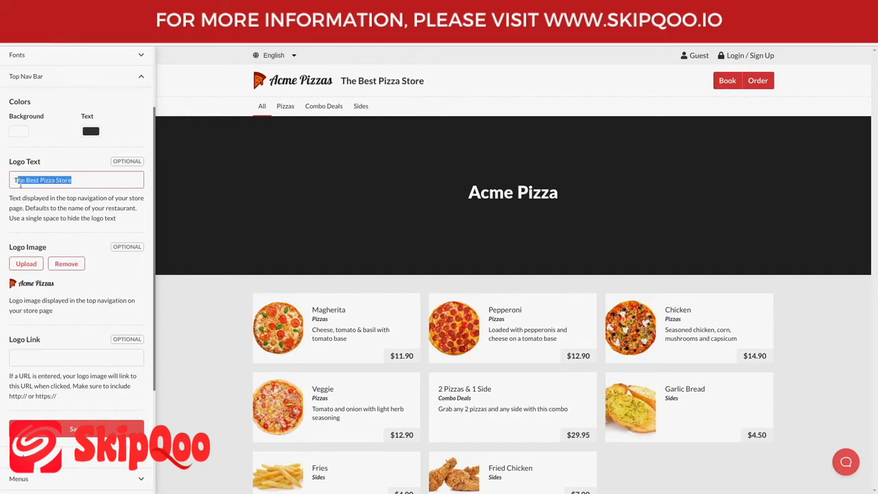
{"action": "key", "text": "BackSpace"}
{"action": "key", "text": "BackSpace"}
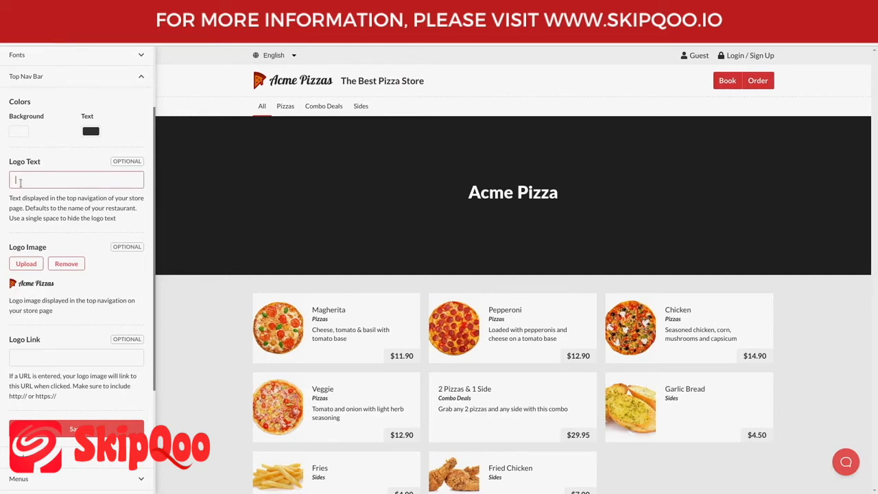
{"action": "left_click", "coordinate": [38, 207]}
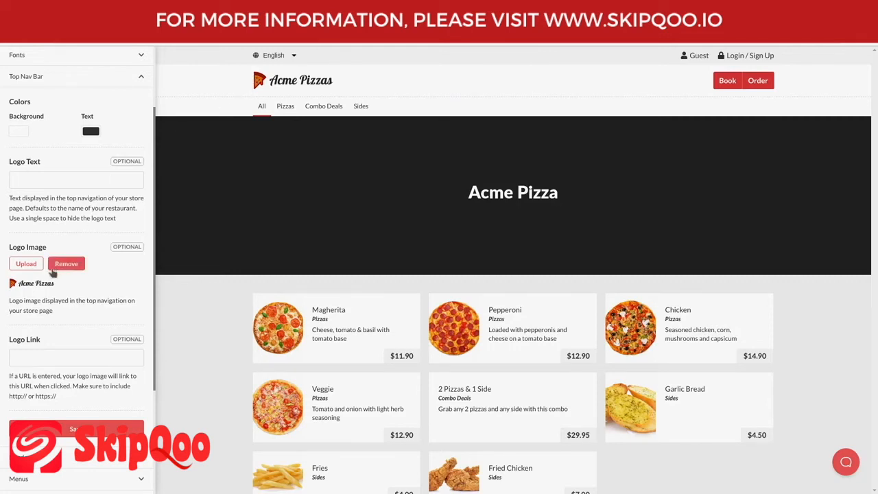
{"action": "left_click", "coordinate": [68, 183]}
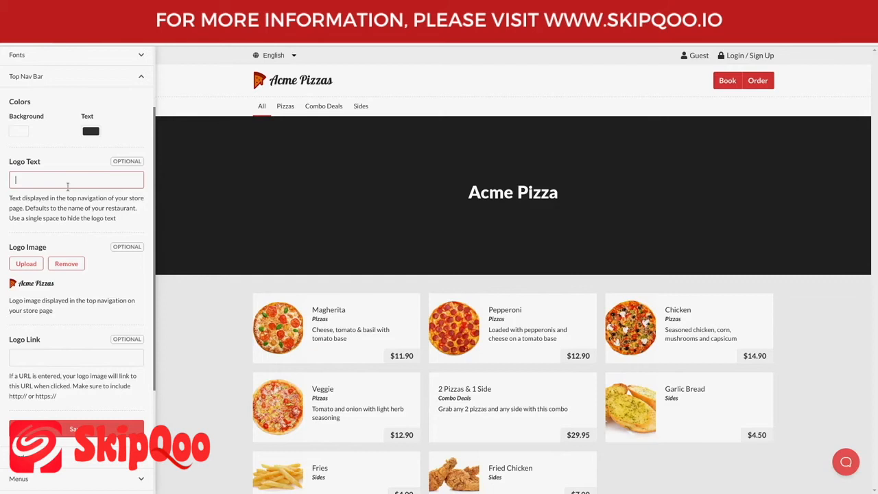
Examine the top nav bar's optional Logo Link setting and the logo image it applies to in the preview
{"action": "scroll", "coordinate": [56, 314], "scroll_direction": "down", "scroll_amount": 1}
{"action": "left_click", "coordinate": [33, 319]}
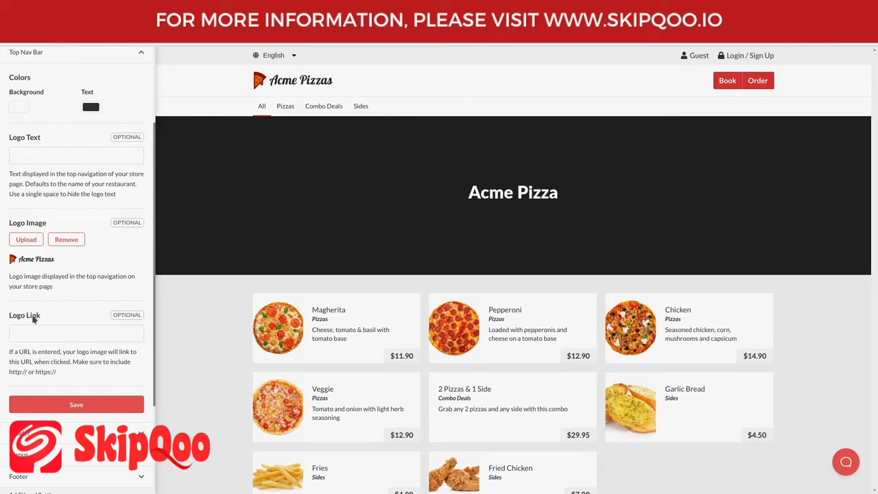
{"action": "left_click", "coordinate": [34, 331]}
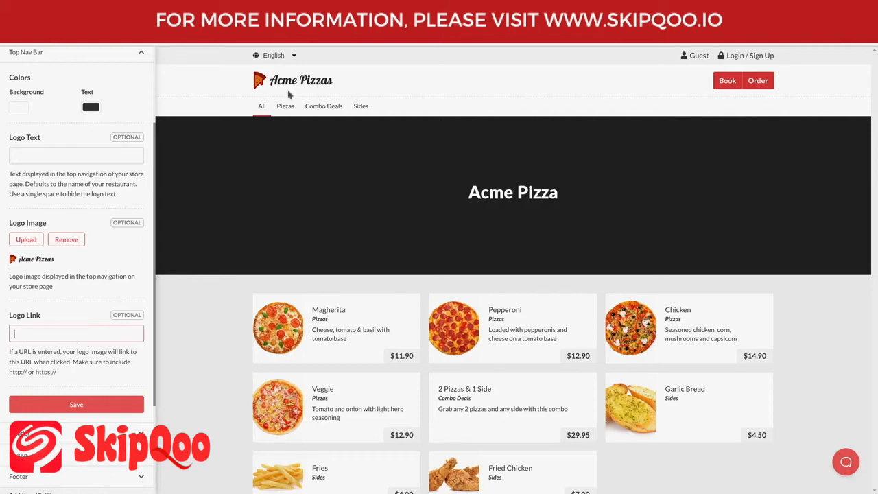
{"action": "left_click", "coordinate": [314, 89]}
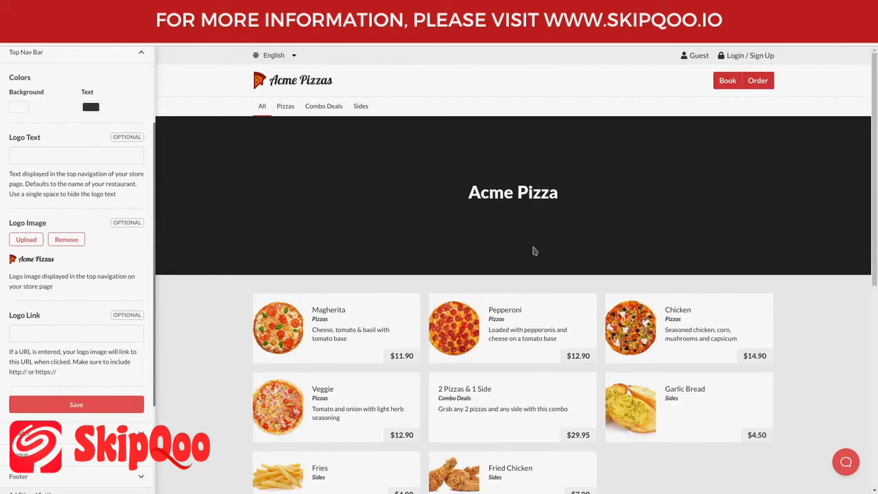
Close the top nav bar settings and open the Header settings to review the available options
{"action": "left_click_drag", "start_coordinate": [470, 193], "coordinate": [587, 200]}
{"action": "left_click", "coordinate": [588, 200]}
{"action": "left_click", "coordinate": [100, 62]}
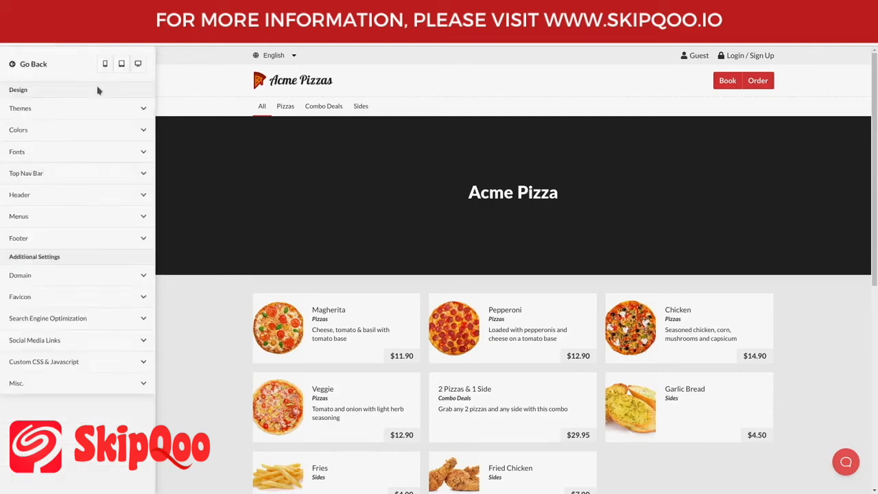
{"action": "left_click", "coordinate": [101, 198]}
{"action": "scroll", "coordinate": [41, 233], "scroll_direction": "down", "scroll_amount": 3}
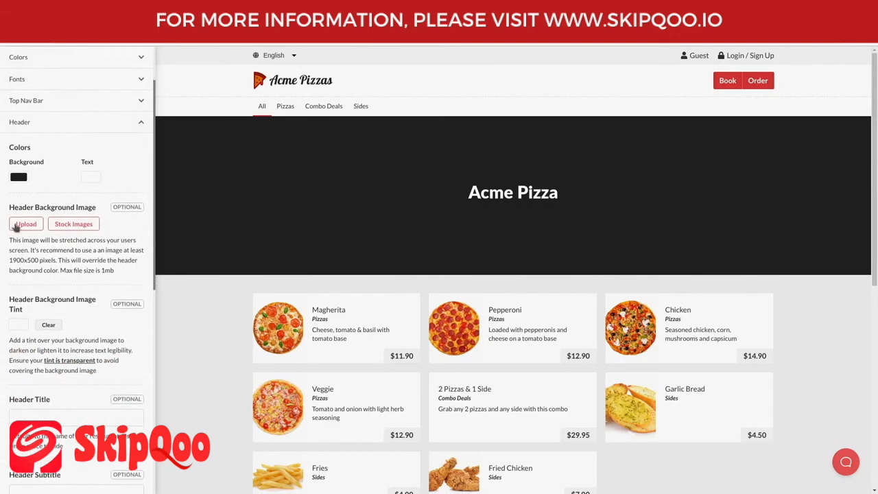
{"action": "scroll", "coordinate": [27, 243], "scroll_direction": "down", "scroll_amount": 3}
{"action": "scroll", "coordinate": [75, 231], "scroll_direction": "up", "scroll_amount": 3}
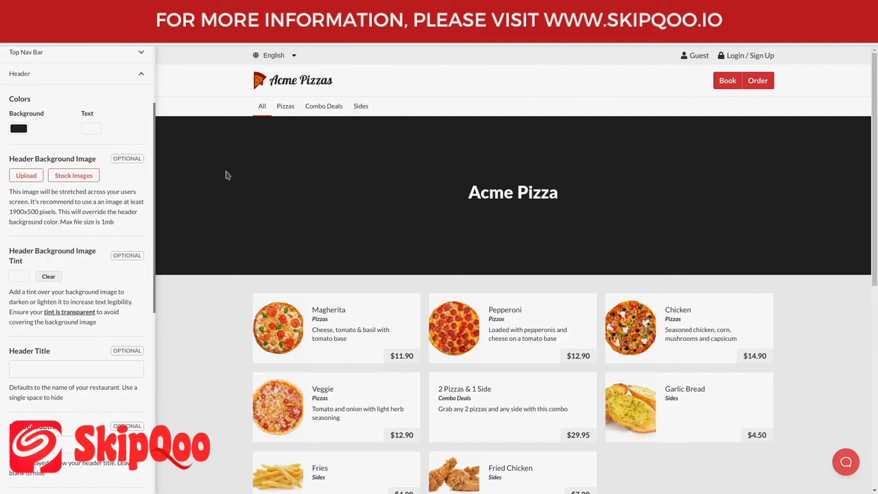
Open the stock images for the header background image and browse the food photos on offer
{"action": "left_click_drag", "start_coordinate": [10, 162], "coordinate": [100, 163]}
{"action": "left_click", "coordinate": [101, 163]}
{"action": "left_click", "coordinate": [89, 180]}
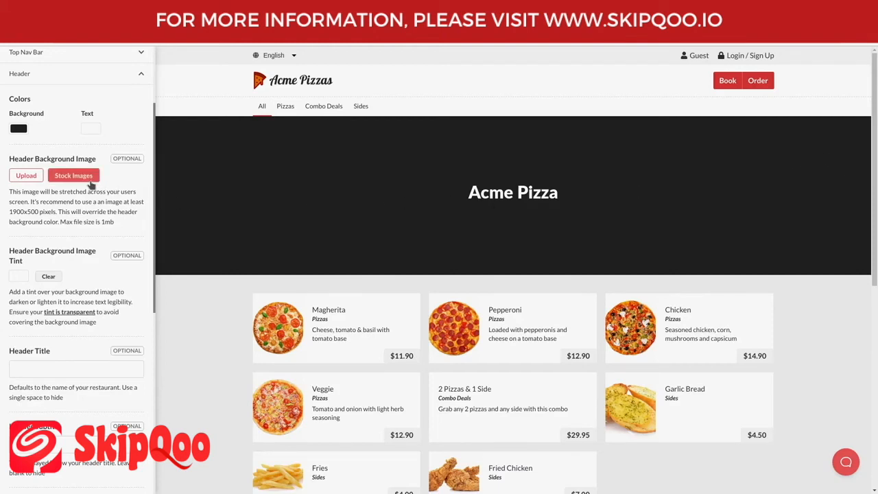
{"action": "scroll", "coordinate": [426, 220], "scroll_direction": "down", "scroll_amount": 3}
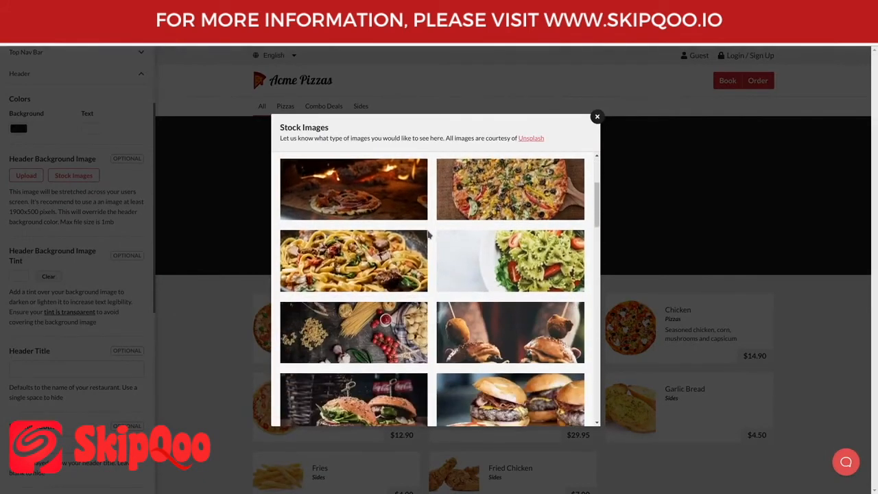
{"action": "scroll", "coordinate": [428, 235], "scroll_direction": "down", "scroll_amount": 5}
{"action": "scroll", "coordinate": [439, 251], "scroll_direction": "down", "scroll_amount": 10}
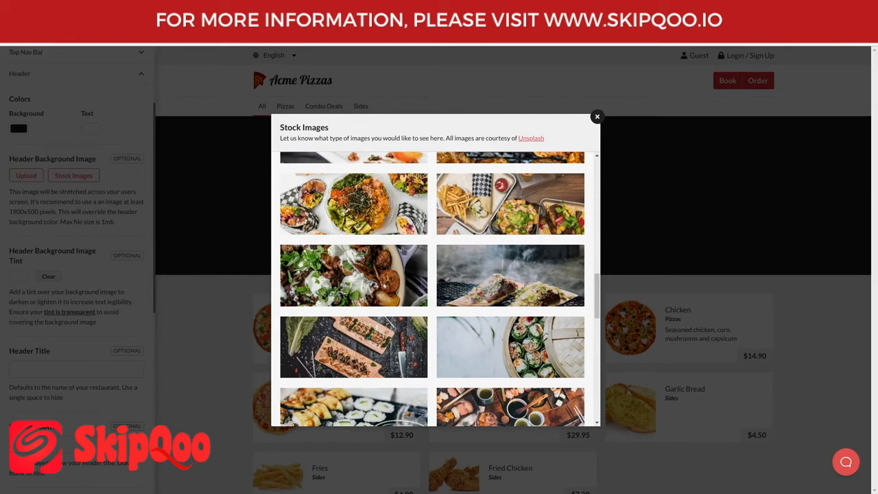
Open the Unsplash site linked from the stock images and search its photos for "chinese food"
{"action": "left_click", "coordinate": [532, 139]}
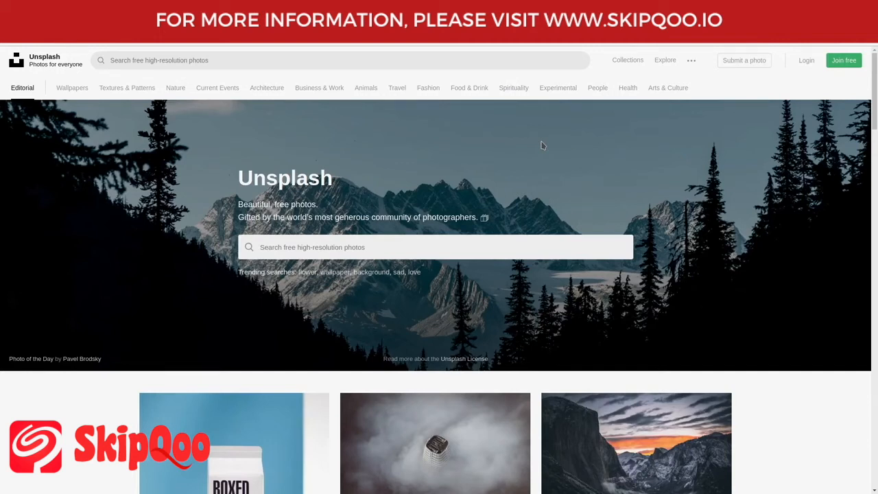
{"action": "scroll", "coordinate": [542, 145], "scroll_direction": "down", "scroll_amount": 3}
{"action": "left_click", "coordinate": [437, 150]}
{"action": "type", "text": "chinese food"}
{"action": "key", "text": "Return"}
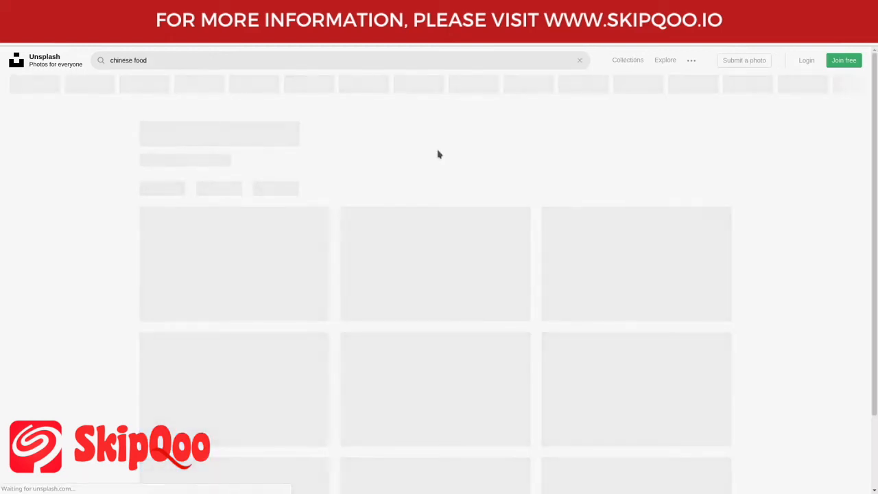
Browse the Chinese food photos, view the one of the chef making pasta in a kitchen, and close it
{"action": "scroll", "coordinate": [439, 154], "scroll_direction": "down", "scroll_amount": 5}
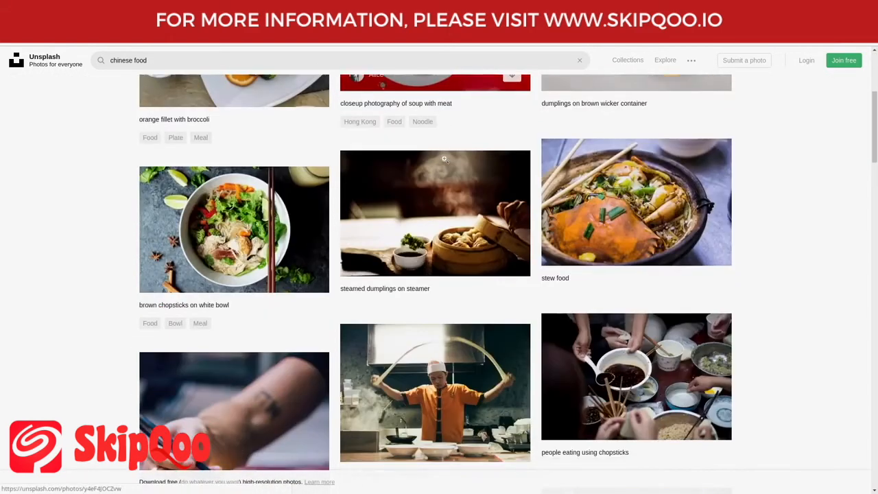
{"action": "scroll", "coordinate": [446, 164], "scroll_direction": "down", "scroll_amount": 2}
{"action": "scroll", "coordinate": [480, 172], "scroll_direction": "up", "scroll_amount": 3}
{"action": "scroll", "coordinate": [509, 280], "scroll_direction": "down", "scroll_amount": 4}
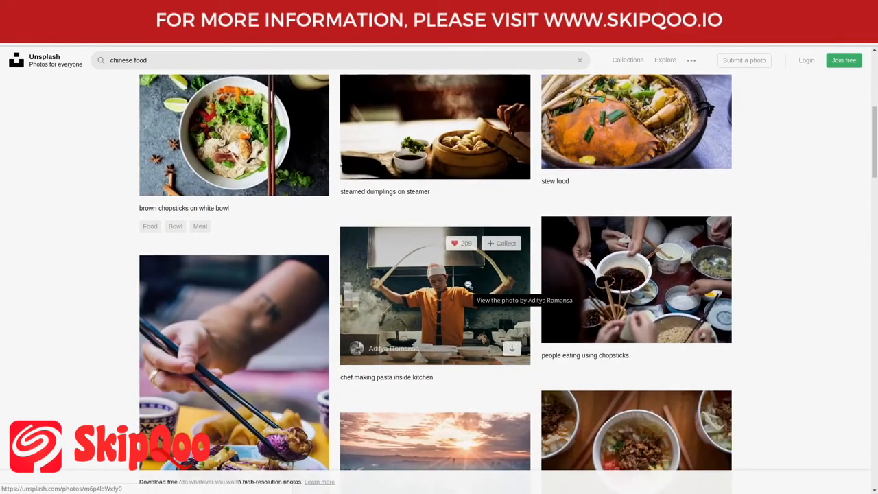
{"action": "left_click", "coordinate": [457, 280]}
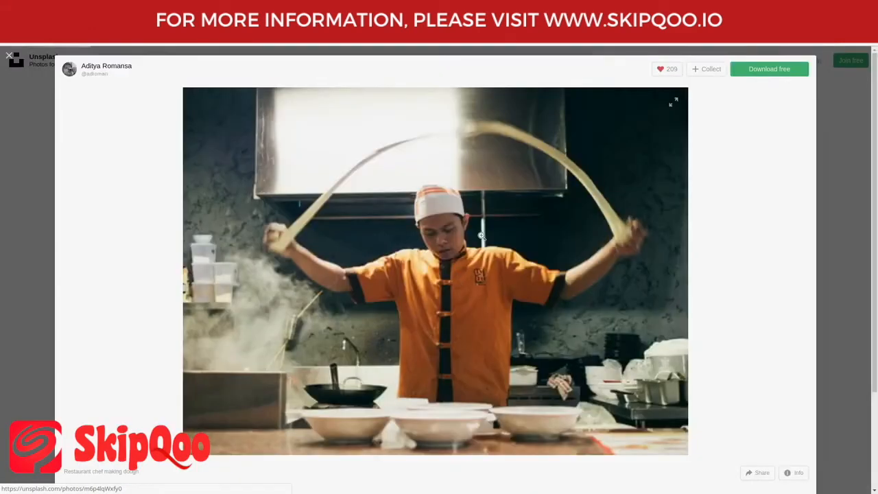
{"action": "left_click", "coordinate": [823, 83]}
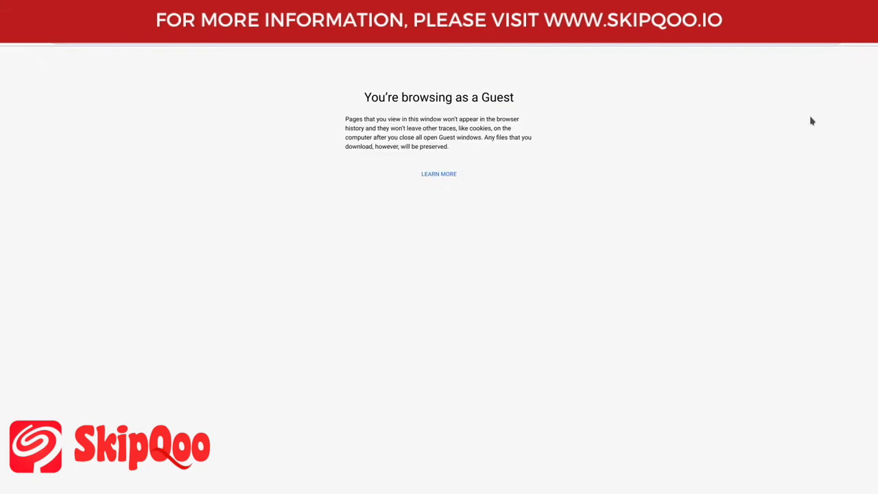
Visit birme.net in a new browser tab and examine its width and height fields for resizing images
{"action": "type", "text": "birme"}
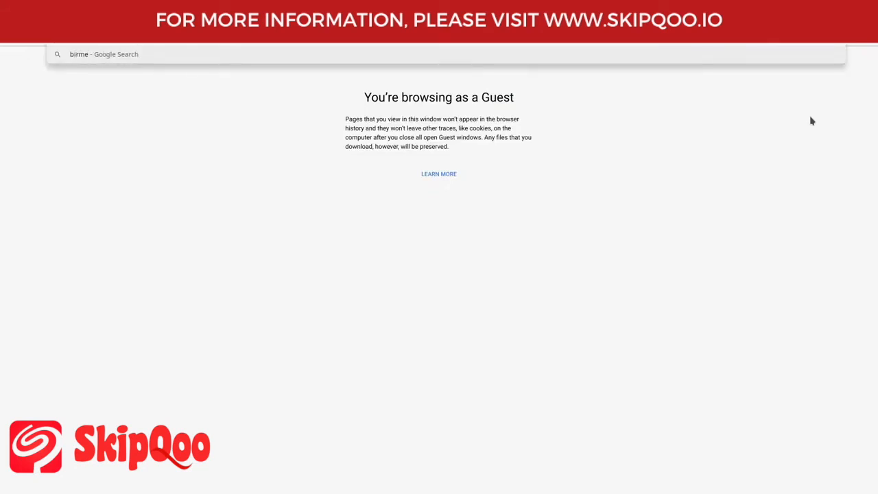
{"action": "type", "text": ".net"}
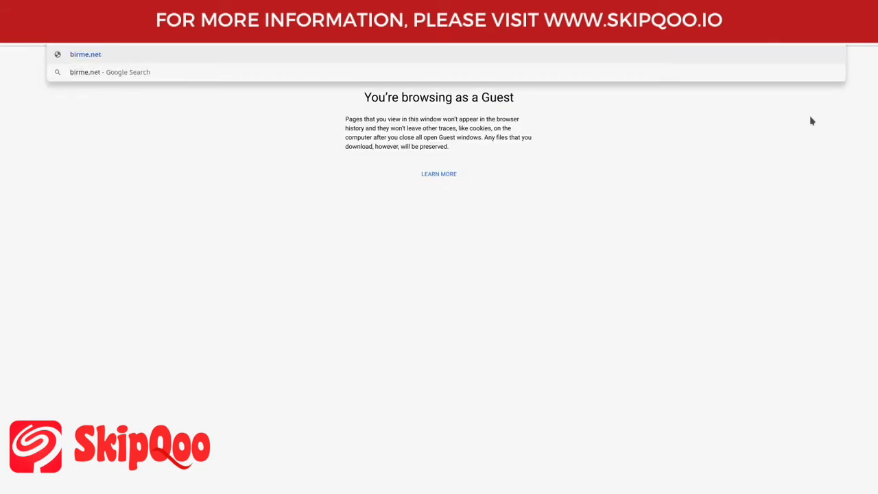
{"action": "key", "text": "Return"}
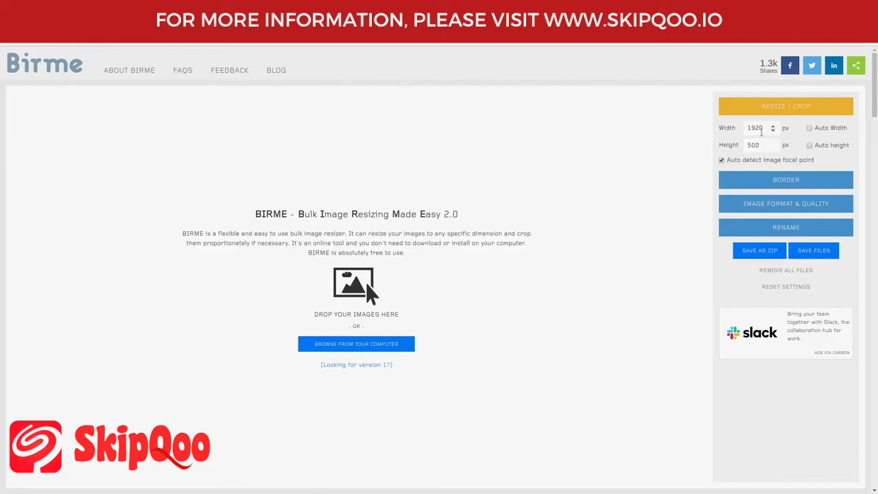
{"action": "left_click_drag", "start_coordinate": [764, 128], "coordinate": [738, 145]}
{"action": "left_click", "coordinate": [736, 142]}
{"action": "left_click", "coordinate": [739, 137]}
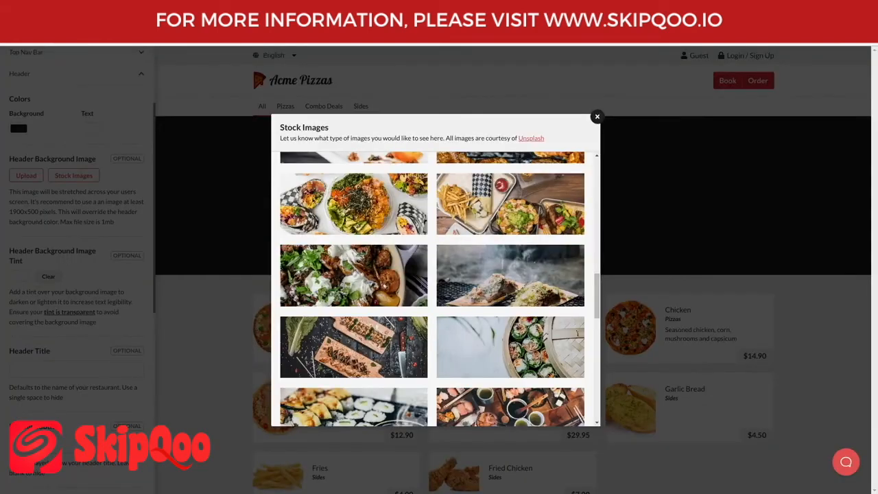
Set the header background to the stock photo of a vegetable pizza on a wooden board, save, and check the title over it
{"action": "left_click", "coordinate": [91, 139]}
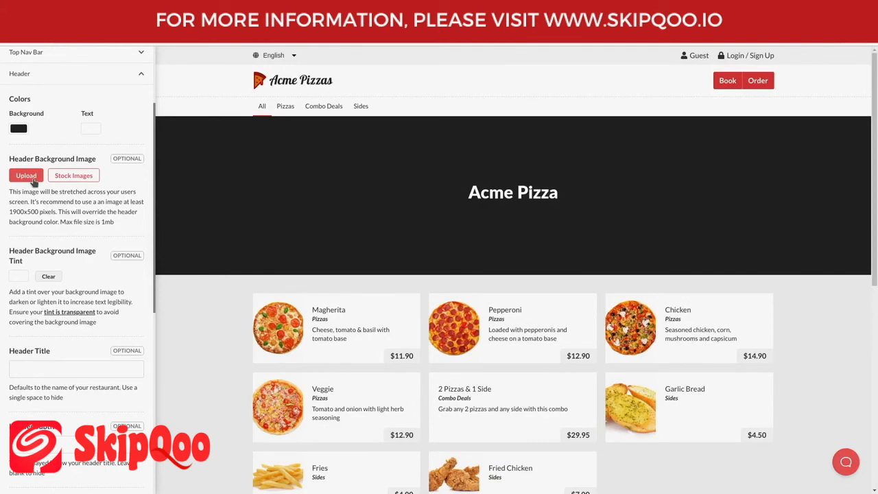
{"action": "left_click", "coordinate": [99, 178]}
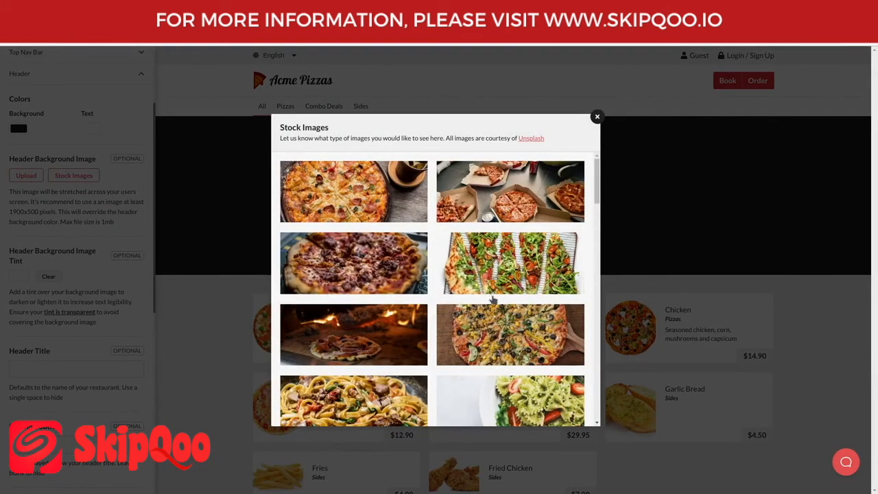
{"action": "left_click", "coordinate": [572, 326]}
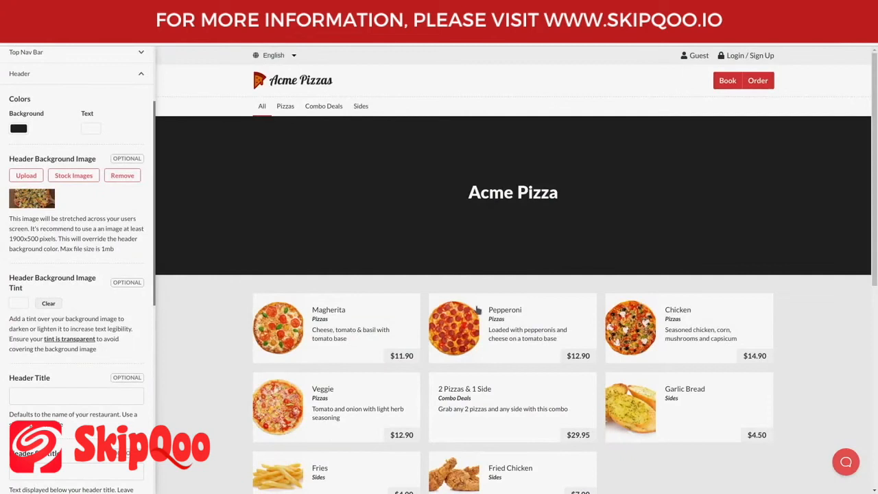
{"action": "scroll", "coordinate": [71, 363], "scroll_direction": "down", "scroll_amount": 3}
{"action": "scroll", "coordinate": [71, 364], "scroll_direction": "down", "scroll_amount": 5}
{"action": "left_click", "coordinate": [77, 384]}
{"action": "scroll", "coordinate": [83, 377], "scroll_direction": "up", "scroll_amount": 3}
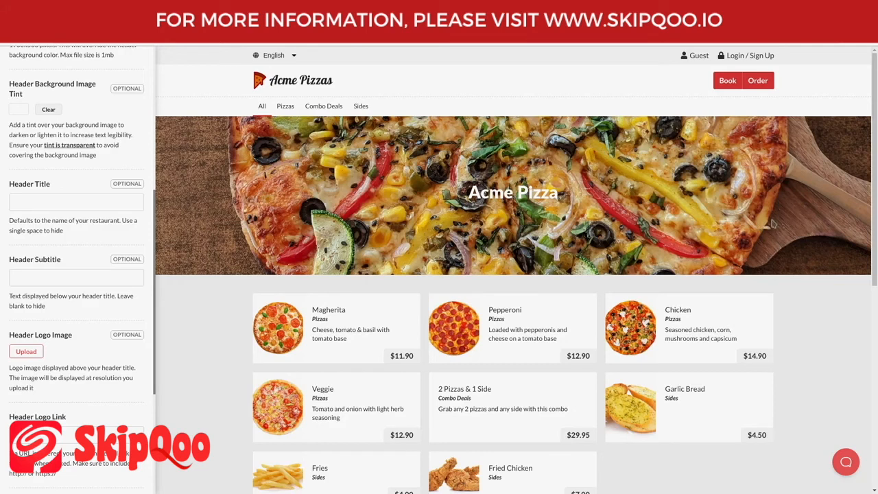
{"action": "left_click_drag", "start_coordinate": [468, 192], "coordinate": [568, 199]}
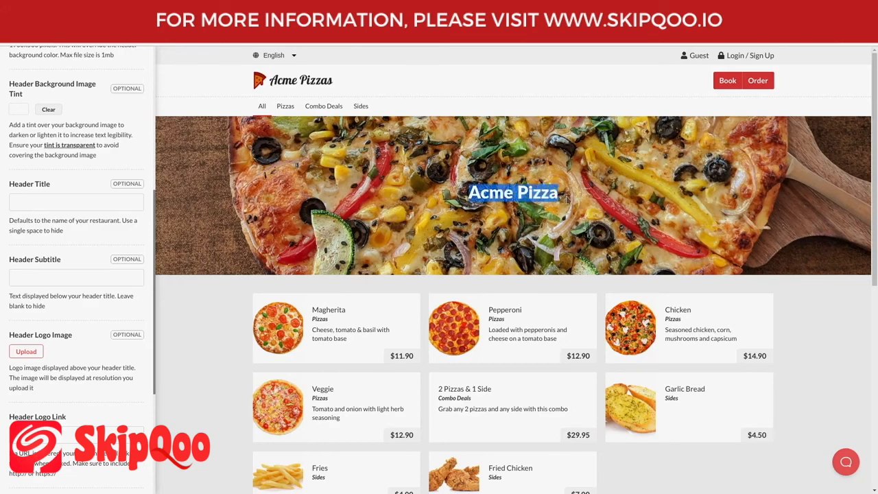
Choose the near-black color #090808 as the header background image tint
{"action": "left_click", "coordinate": [568, 199]}
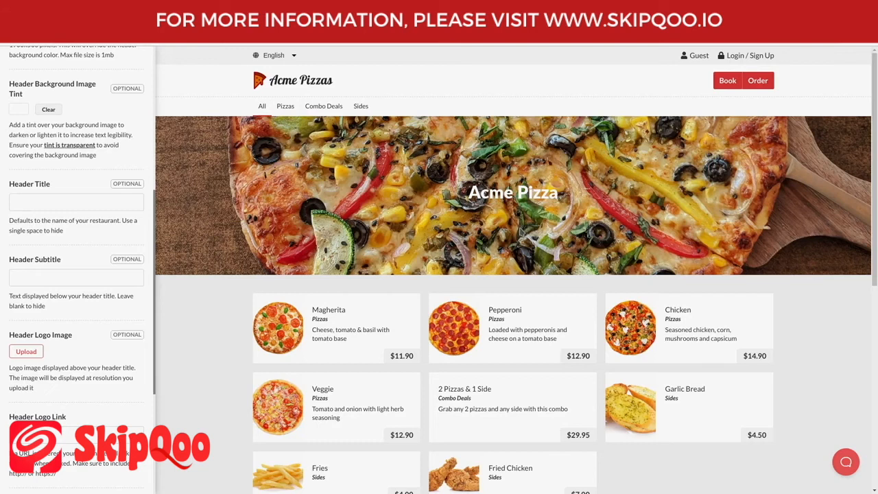
{"action": "scroll", "coordinate": [10, 209], "scroll_direction": "up", "scroll_amount": 1}
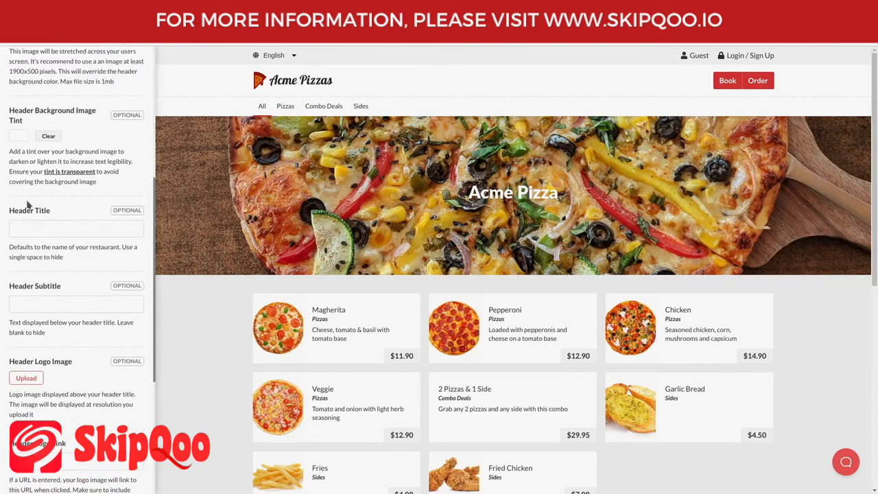
{"action": "left_click_drag", "start_coordinate": [5, 133], "coordinate": [23, 144]}
{"action": "left_click", "coordinate": [29, 146]}
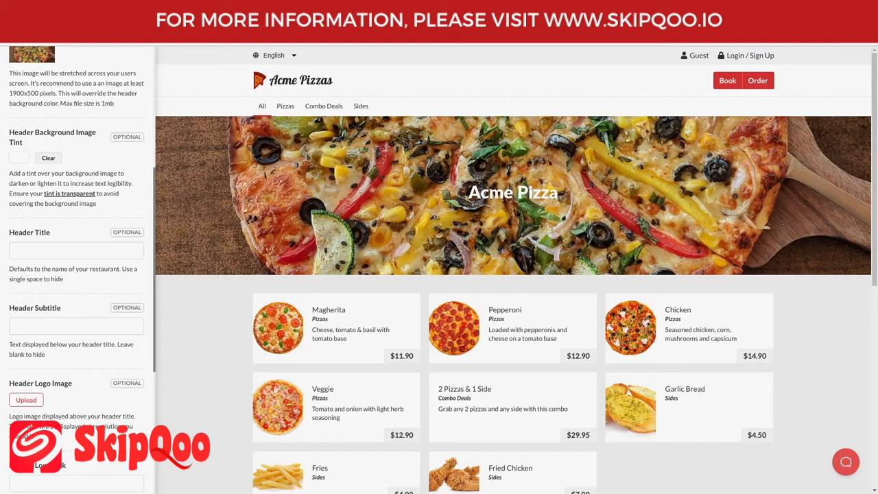
{"action": "left_click_drag", "start_coordinate": [468, 193], "coordinate": [573, 197]}
{"action": "left_click", "coordinate": [573, 197]}
{"action": "left_click", "coordinate": [22, 162]}
{"action": "left_click_drag", "start_coordinate": [20, 177], "coordinate": [12, 224]}
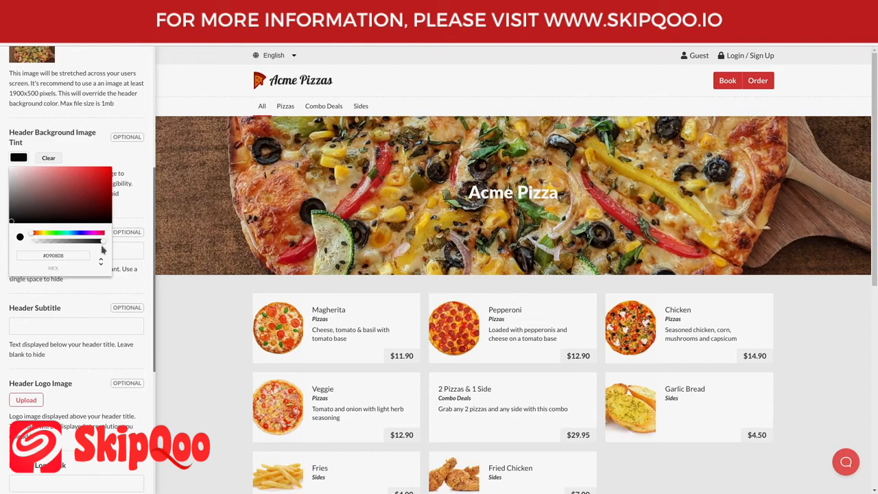
Reduce the header background tint's opacity to 0.5 and save the header settings
{"action": "mouse_move", "coordinate": [103, 241]}
{"action": "left_mouse_down"}
{"action": "mouse_move", "coordinate": [42, 244]}
{"action": "mouse_move", "coordinate": [104, 251]}
{"action": "left_mouse_up"}
{"action": "left_click_drag", "start_coordinate": [104, 244], "coordinate": [68, 247]}
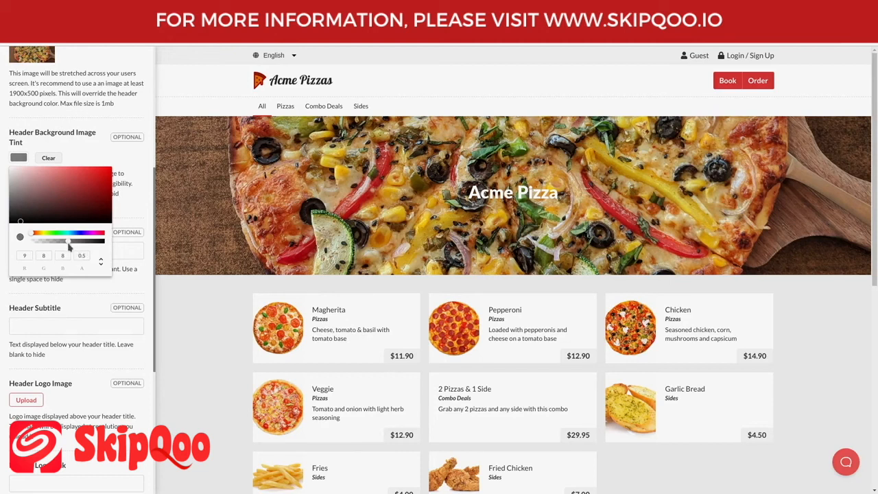
{"action": "double_click", "coordinate": [78, 256]}
{"action": "left_click", "coordinate": [88, 251]}
{"action": "left_click", "coordinate": [127, 207]}
{"action": "scroll", "coordinate": [102, 275], "scroll_direction": "down", "scroll_amount": 3}
{"action": "left_click", "coordinate": [75, 337]}
{"action": "scroll", "coordinate": [89, 315], "scroll_direction": "up", "scroll_amount": 3}
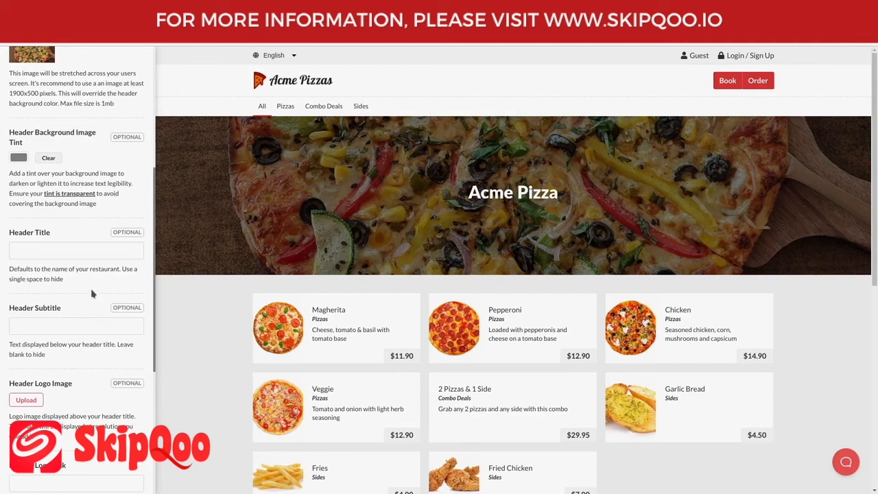
Enter "The Best Pizzas In Australia" as the header title
{"action": "left_click", "coordinate": [73, 245]}
{"action": "scroll", "coordinate": [73, 246], "scroll_direction": "down", "scroll_amount": 2}
{"action": "left_click", "coordinate": [70, 253]}
{"action": "left_click", "coordinate": [70, 179]}
{"action": "left_click", "coordinate": [82, 255]}
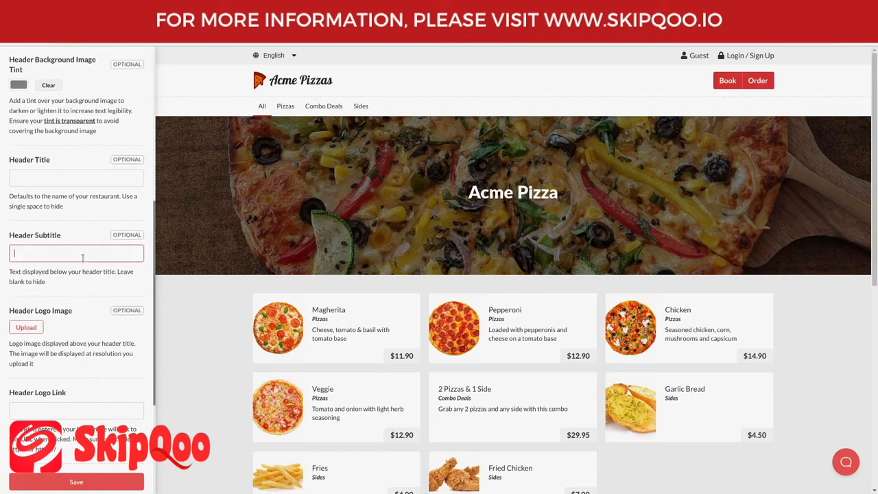
{"action": "left_click", "coordinate": [81, 177]}
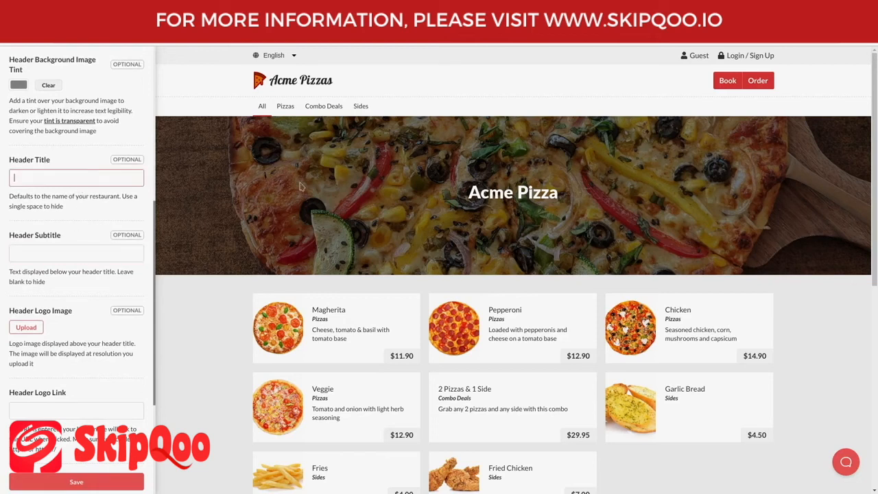
{"action": "left_click_drag", "start_coordinate": [458, 194], "coordinate": [574, 200]}
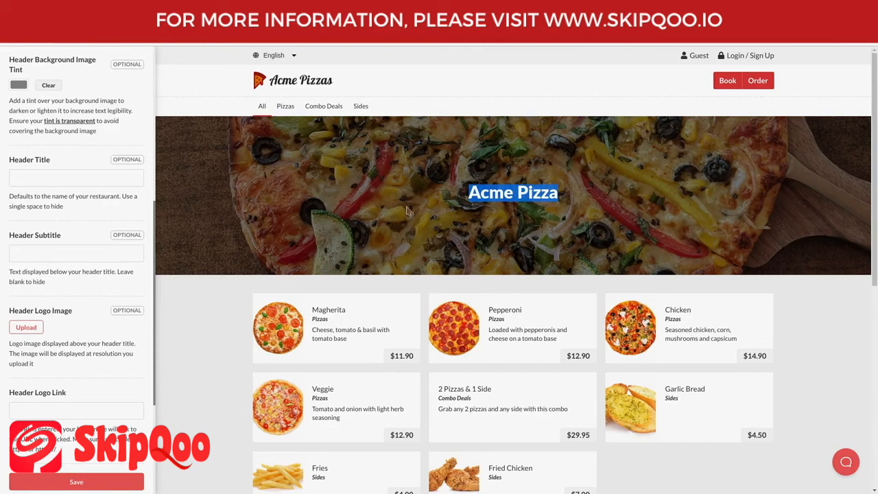
{"action": "left_click", "coordinate": [120, 181]}
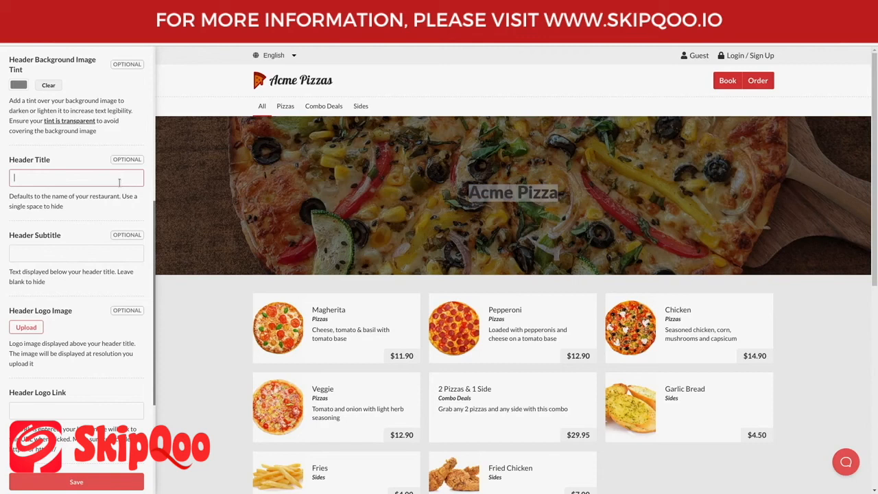
{"action": "type", "text": "The Best Pizzas In Australia"}
Enter "Home made and fresh. Come in and try one" as the header subtitle, save, and check the banner text
{"action": "left_click", "coordinate": [100, 249]}
{"action": "type", "text": "Home made and f"}
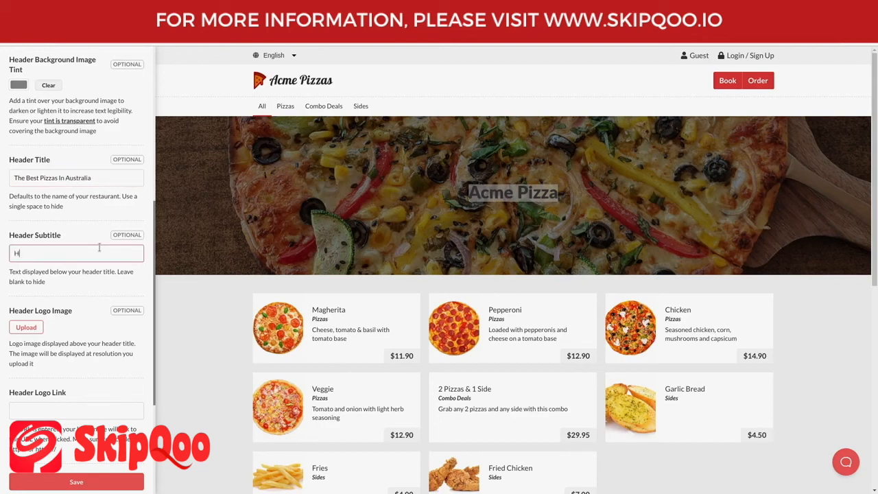
{"action": "type", "text": "resh. Come in and try one"}
{"action": "left_click", "coordinate": [76, 482]}
{"action": "scroll", "coordinate": [81, 412], "scroll_direction": "down", "scroll_amount": 1}
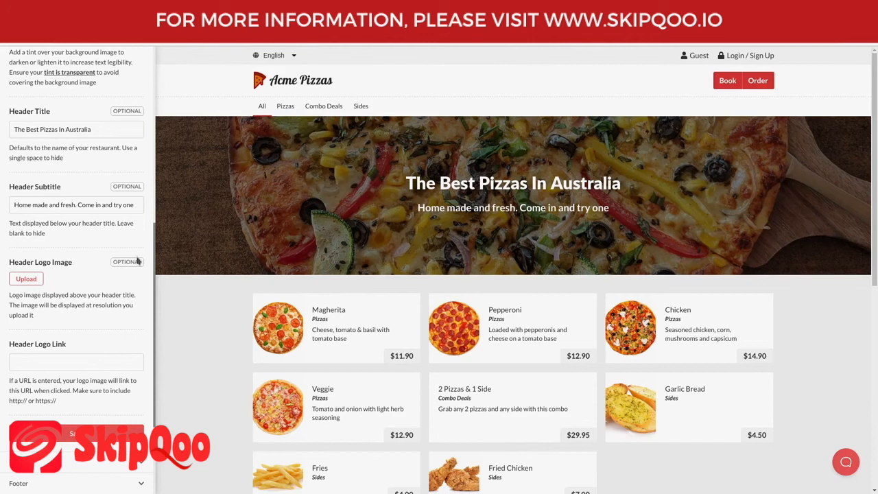
{"action": "left_click_drag", "start_coordinate": [407, 184], "coordinate": [644, 185]}
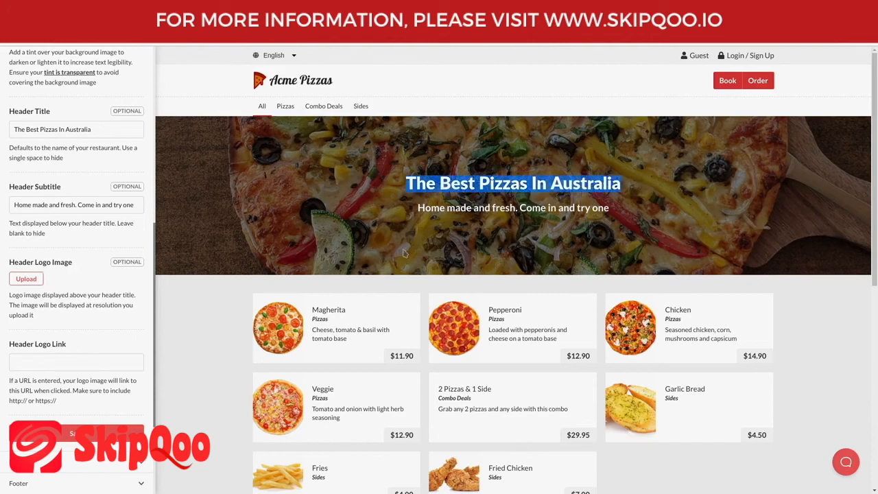
{"action": "left_click", "coordinate": [340, 238]}
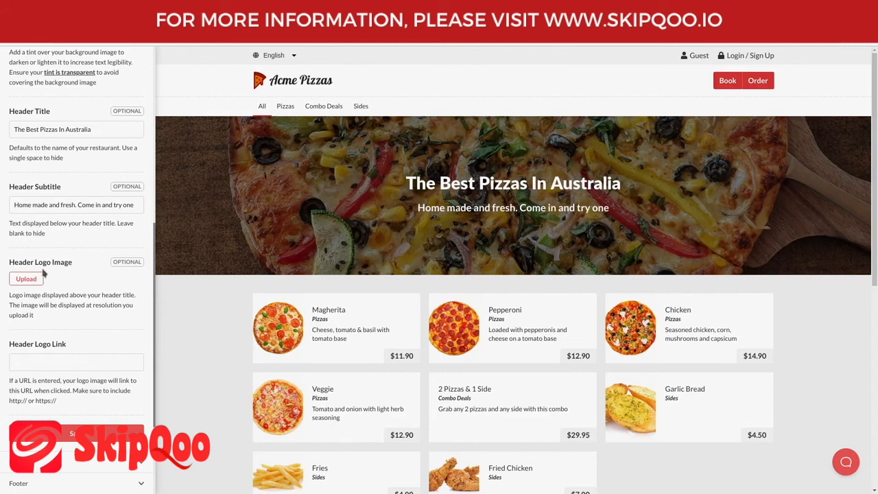
Look over the store preview and open the Menus design settings
{"action": "scroll", "coordinate": [61, 274], "scroll_direction": "down", "scroll_amount": 3}
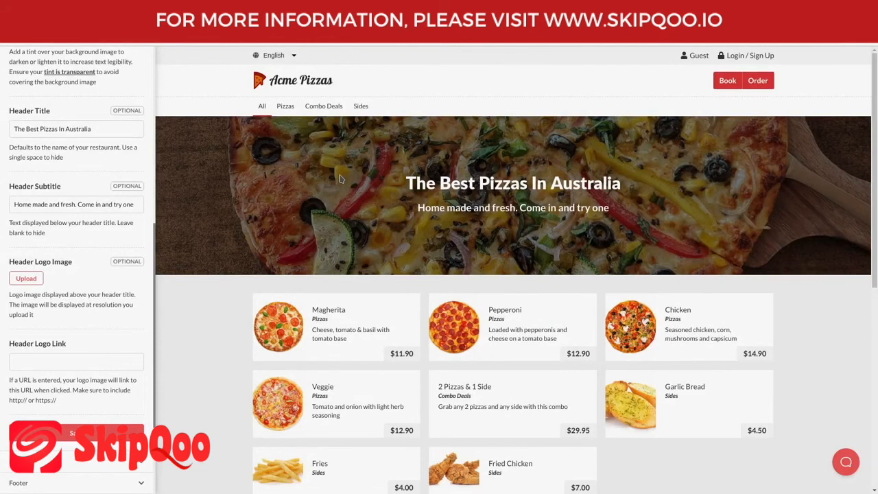
{"action": "scroll", "coordinate": [350, 206], "scroll_direction": "down", "scroll_amount": 3}
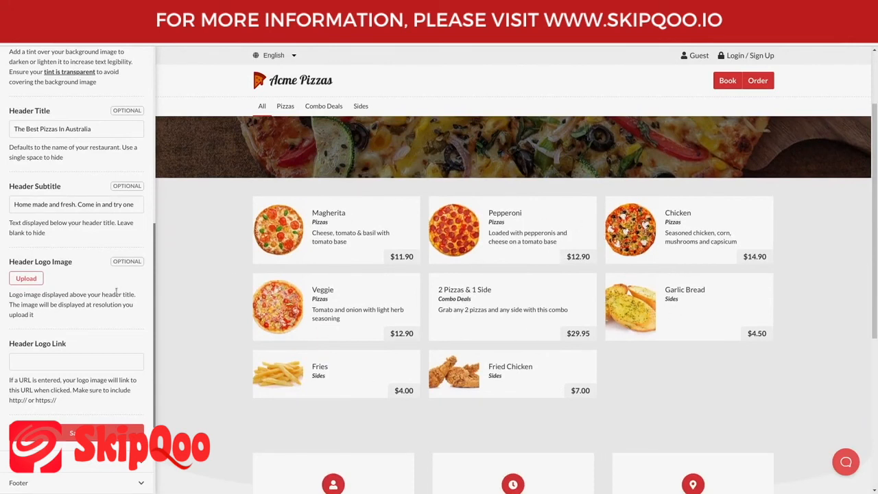
{"action": "scroll", "coordinate": [107, 343], "scroll_direction": "down", "scroll_amount": 3}
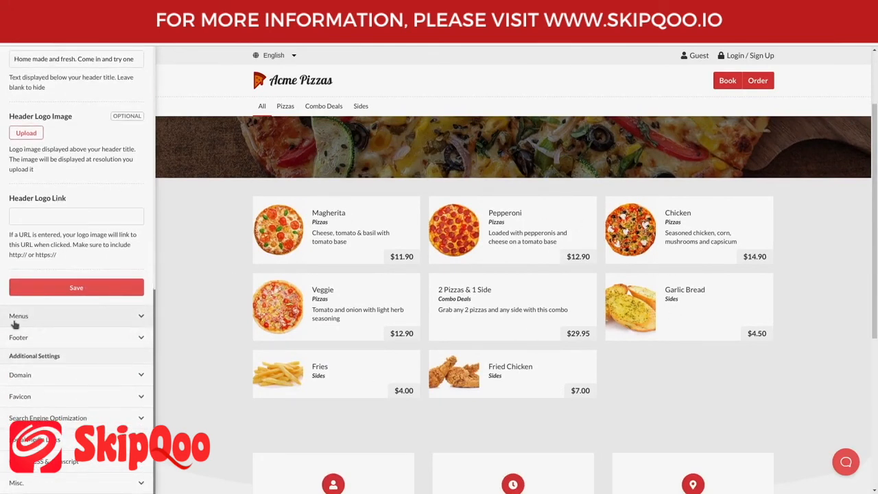
{"action": "left_click", "coordinate": [54, 318]}
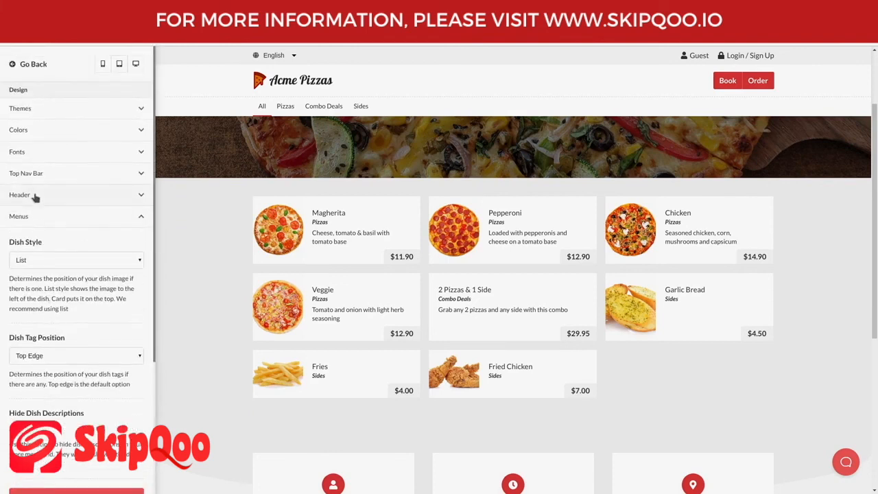
{"action": "scroll", "coordinate": [84, 216], "scroll_direction": "down", "scroll_amount": 1}
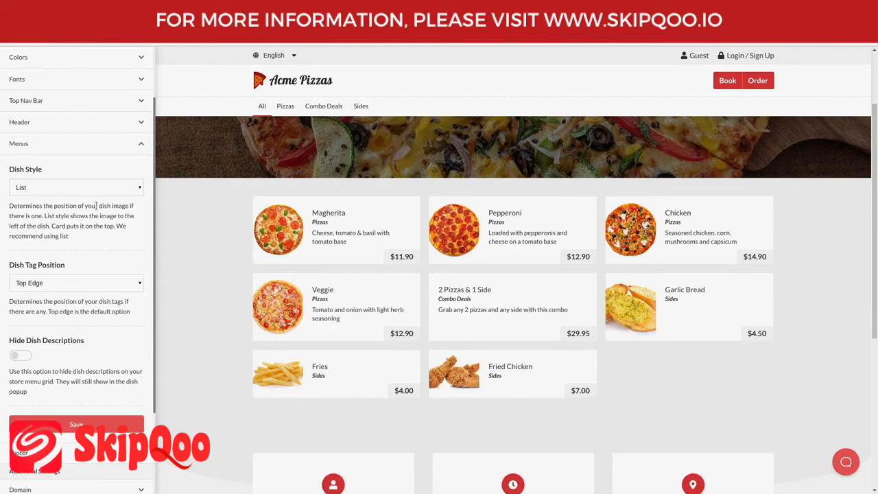
Set the dish style to Card, save, and check how the dishes look on the store page
{"action": "left_click_drag", "start_coordinate": [8, 170], "coordinate": [52, 172]}
{"action": "left_click", "coordinate": [51, 171]}
{"action": "left_click", "coordinate": [101, 193]}
{"action": "left_click", "coordinate": [91, 208]}
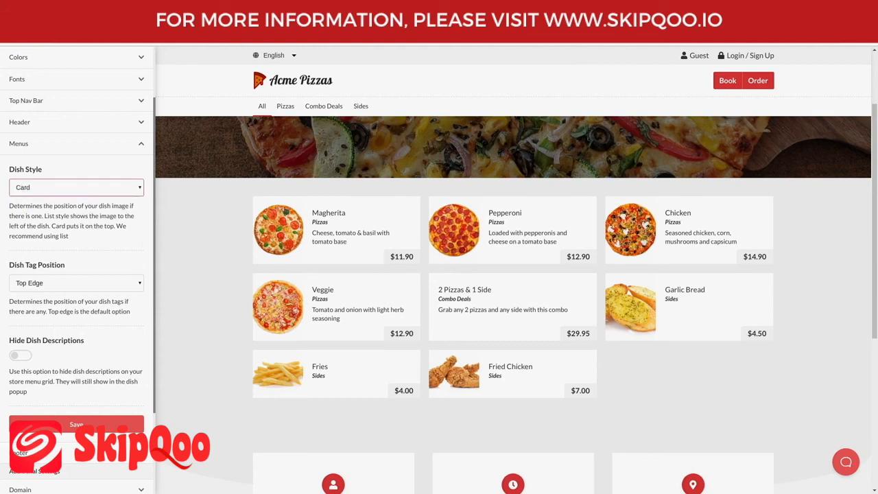
{"action": "scroll", "coordinate": [81, 326], "scroll_direction": "down", "scroll_amount": 1}
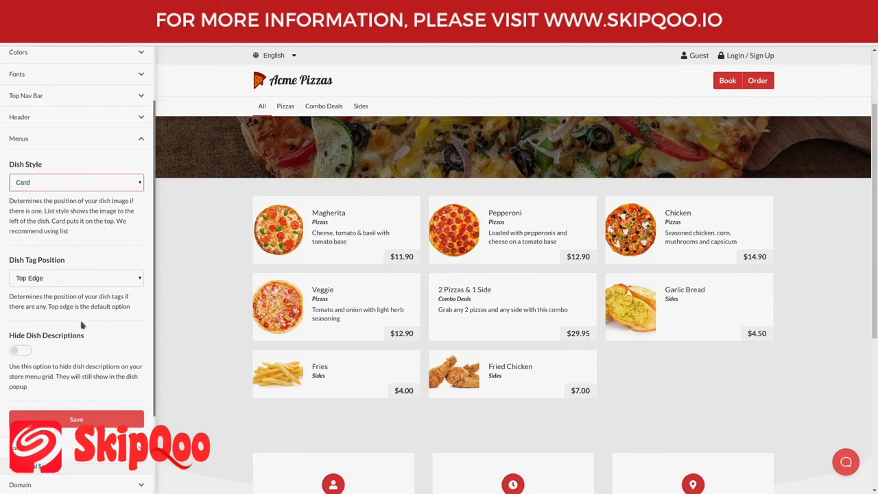
{"action": "scroll", "coordinate": [81, 325], "scroll_direction": "down", "scroll_amount": 1}
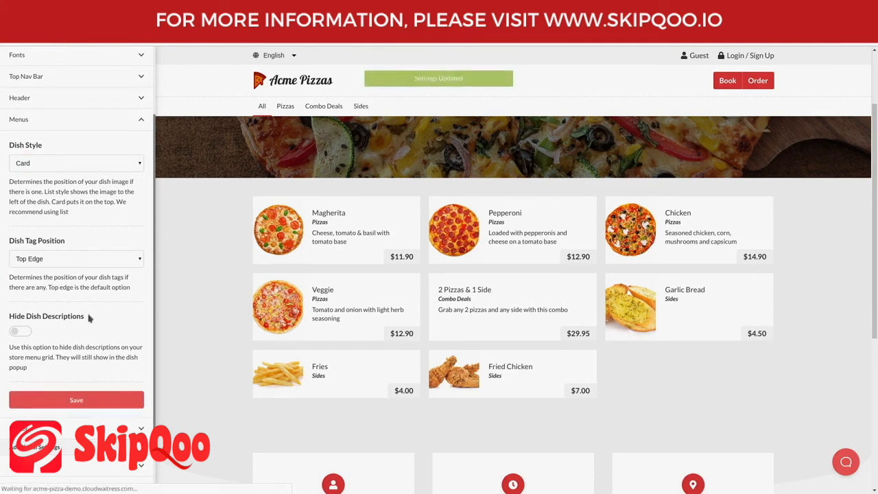
{"action": "scroll", "coordinate": [294, 288], "scroll_direction": "down", "scroll_amount": 2}
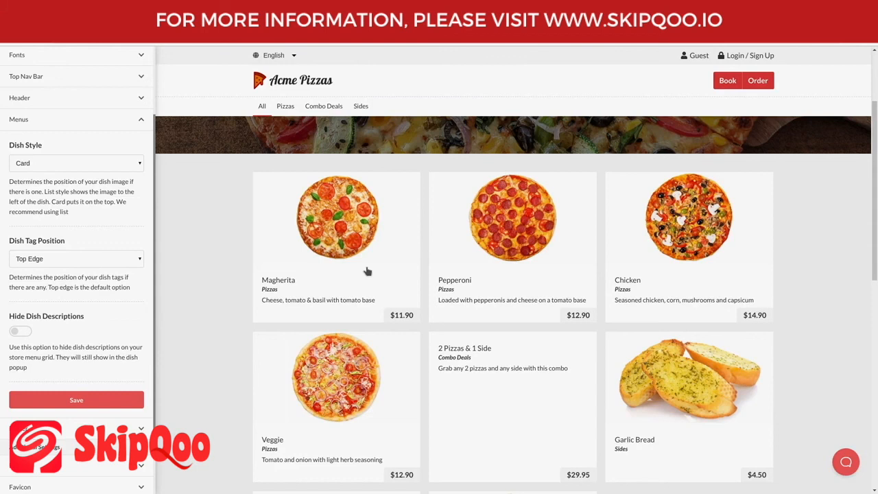
{"action": "scroll", "coordinate": [378, 244], "scroll_direction": "down", "scroll_amount": 1}
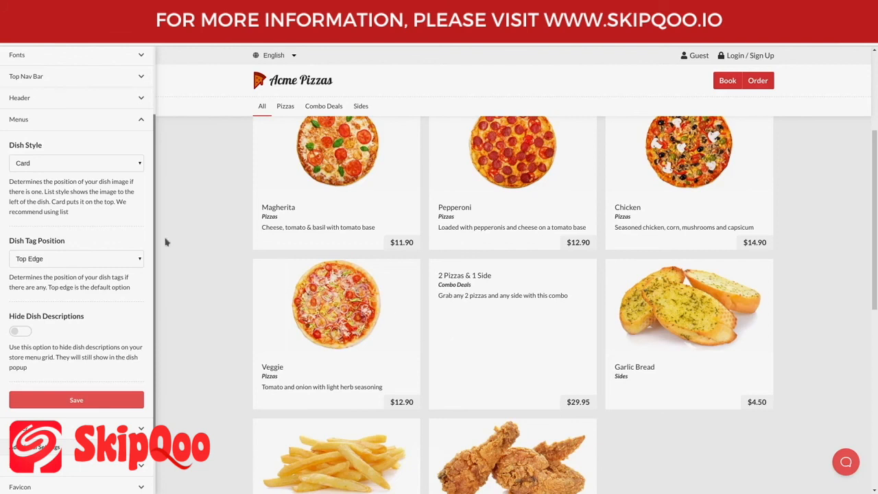
Set the dish style to List, try the Inner Bottom dish tag position, and return it to Top Edge
{"action": "left_click", "coordinate": [109, 166]}
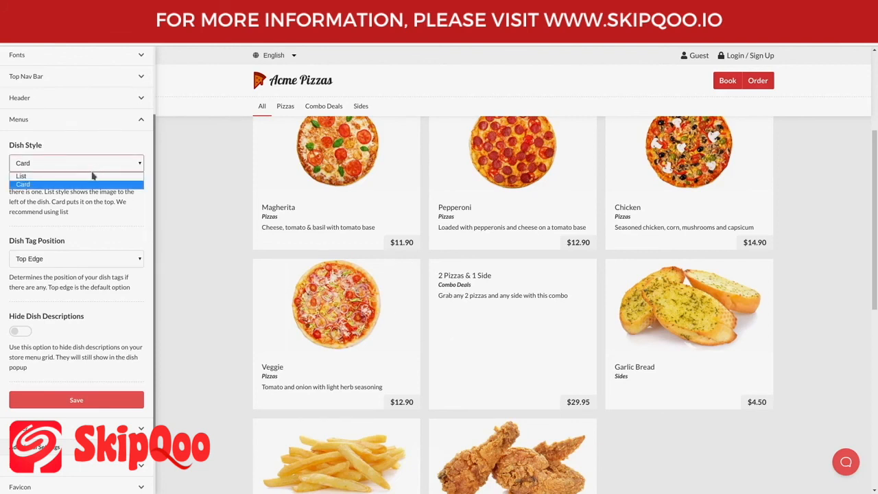
{"action": "left_click", "coordinate": [94, 176]}
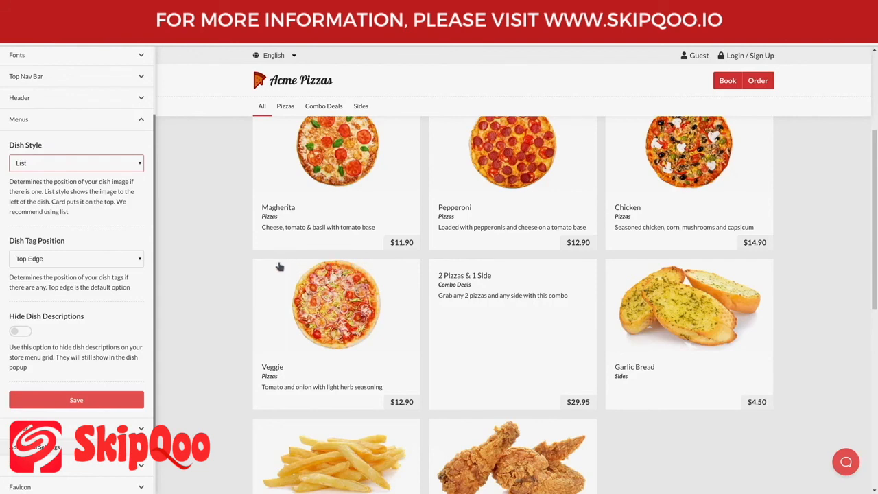
{"action": "left_click", "coordinate": [136, 259]}
{"action": "left_click", "coordinate": [127, 281]}
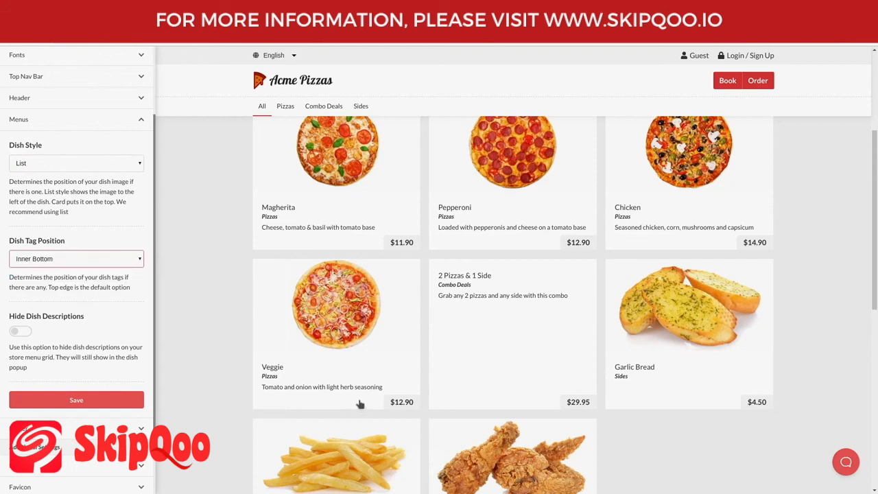
{"action": "left_click", "coordinate": [103, 260]}
{"action": "left_click", "coordinate": [100, 271]}
Turn on hiding of dish descriptions, save, and check the dish list in the store preview
{"action": "left_click", "coordinate": [20, 333]}
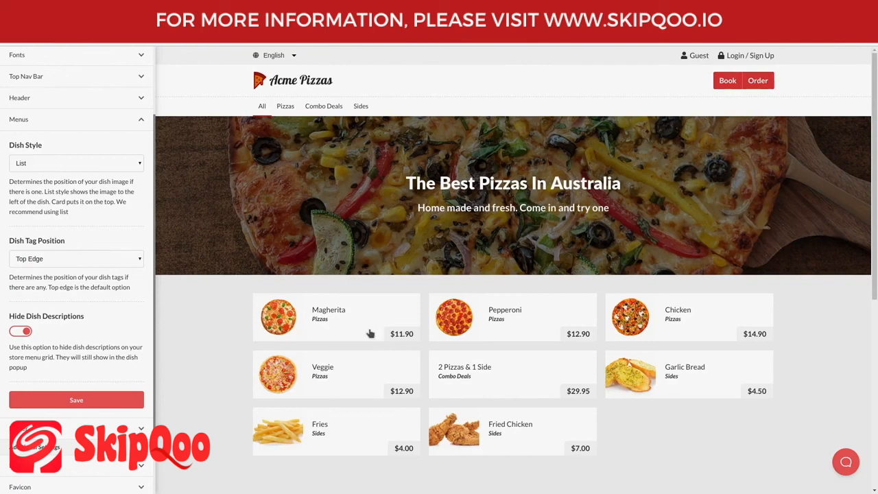
{"action": "scroll", "coordinate": [384, 331], "scroll_direction": "down", "scroll_amount": 1}
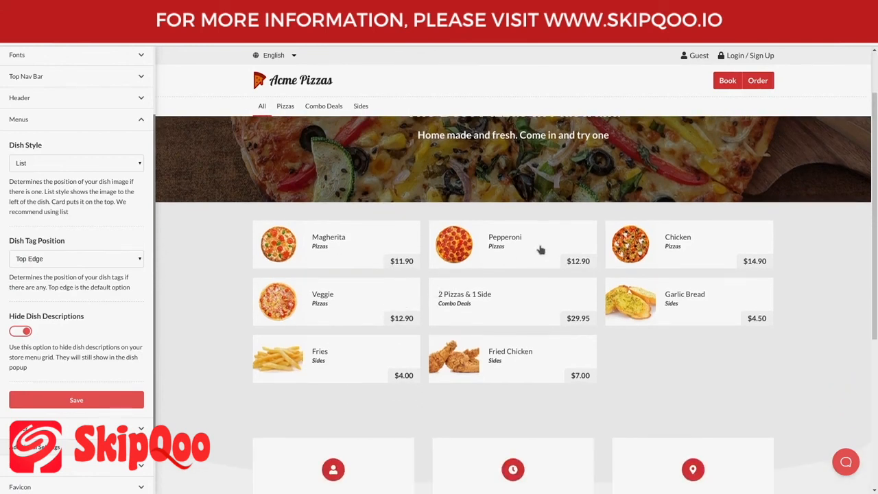
Start a pickup order for now and check the Magherita dish's description in its popup
{"action": "left_click", "coordinate": [745, 85]}
{"action": "left_click", "coordinate": [425, 278]}
{"action": "left_click", "coordinate": [480, 310]}
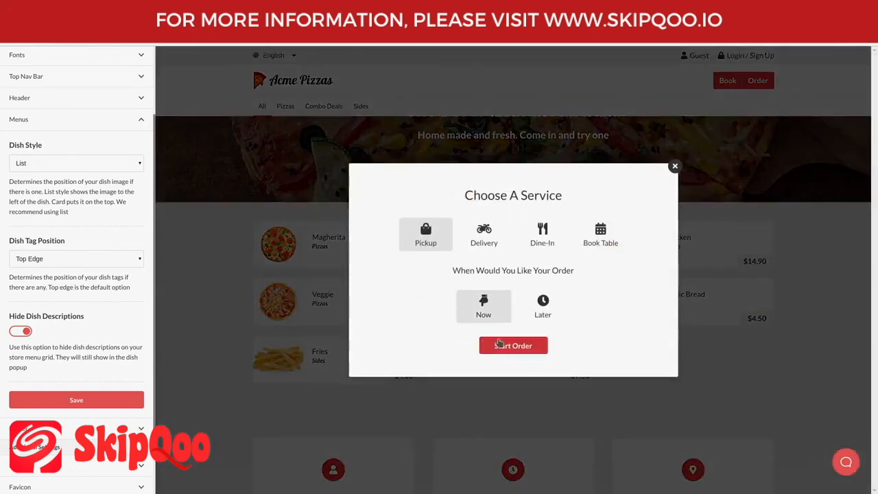
{"action": "left_click", "coordinate": [514, 345]}
{"action": "left_click", "coordinate": [346, 263]}
{"action": "left_click_drag", "start_coordinate": [429, 265], "coordinate": [575, 269]}
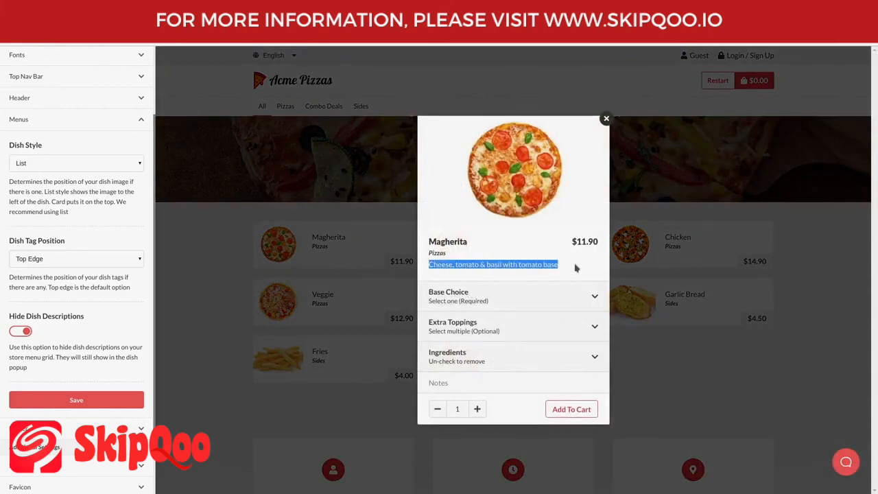
{"action": "left_click", "coordinate": [575, 268]}
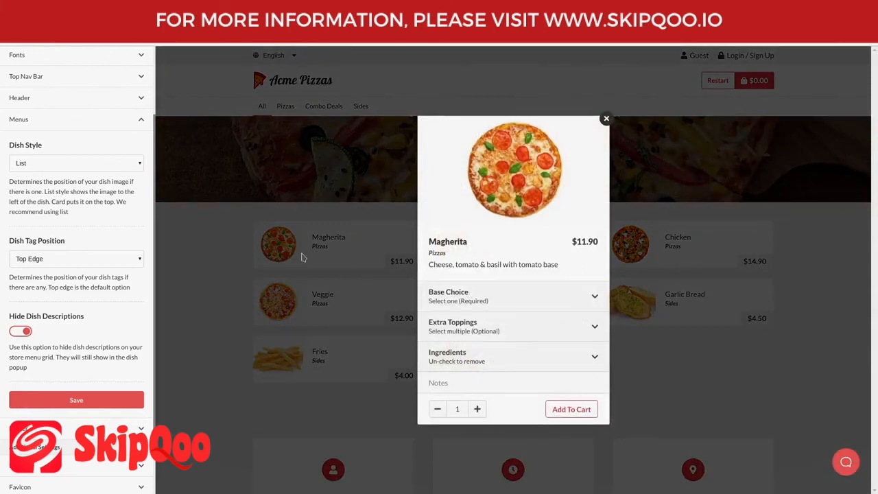
{"action": "left_click", "coordinate": [228, 247]}
Turn off hiding of dish descriptions and save the menu settings
{"action": "left_click", "coordinate": [25, 333]}
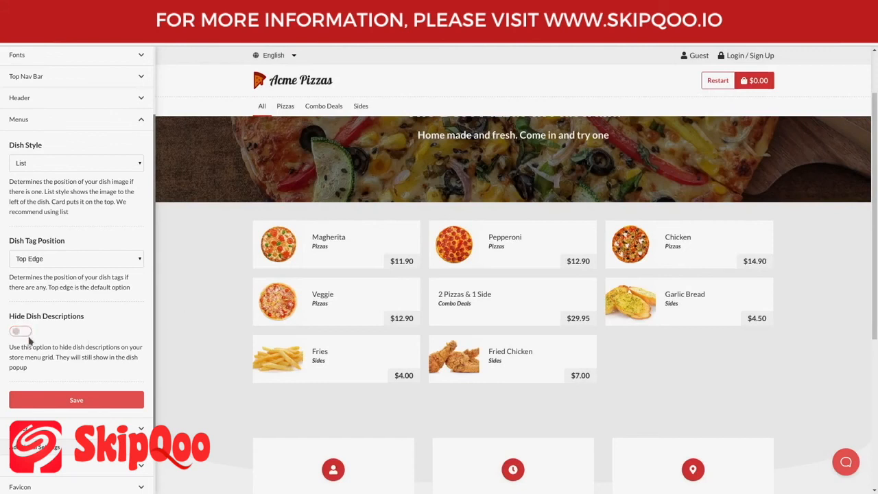
{"action": "left_click", "coordinate": [77, 398]}
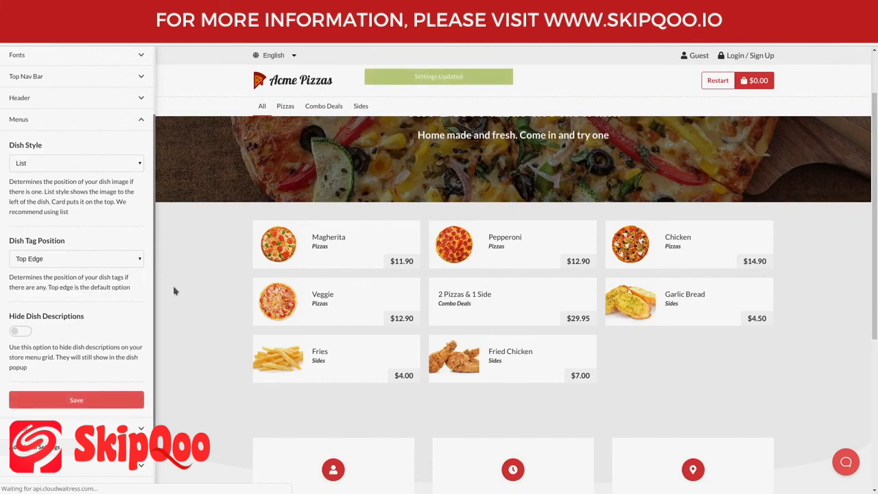
{"action": "scroll", "coordinate": [76, 282], "scroll_direction": "up", "scroll_amount": 1}
{"action": "scroll", "coordinate": [76, 282], "scroll_direction": "up", "scroll_amount": 1}
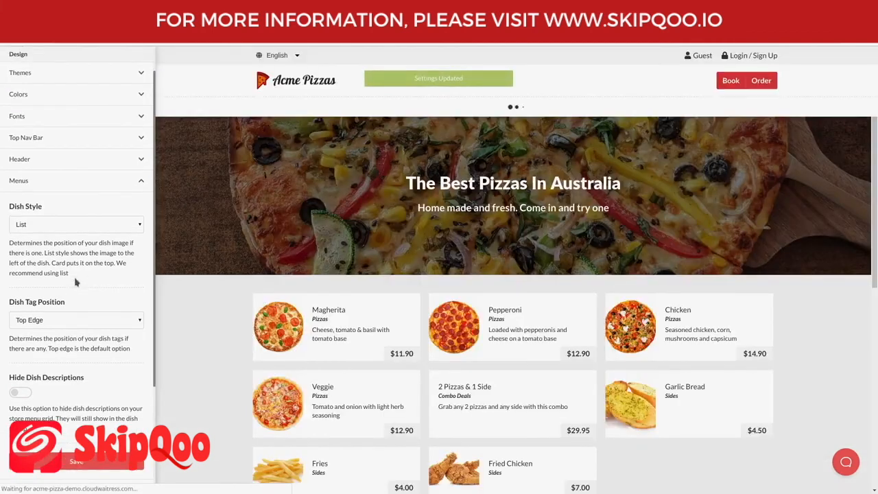
Open the color settings and compare the primary and background color options with the store preview's dishes and information boxes
{"action": "scroll", "coordinate": [208, 268], "scroll_direction": "down", "scroll_amount": 1}
{"action": "scroll", "coordinate": [207, 268], "scroll_direction": "down", "scroll_amount": 2}
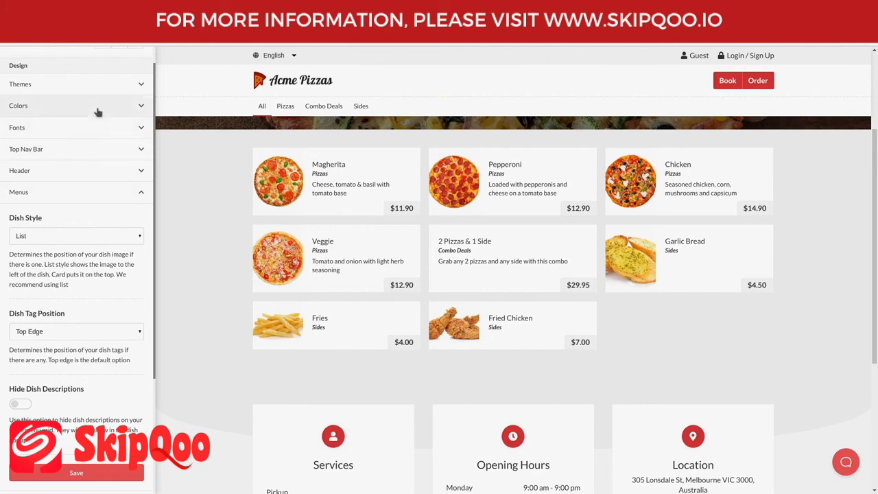
{"action": "scroll", "coordinate": [98, 139], "scroll_direction": "up", "scroll_amount": 1}
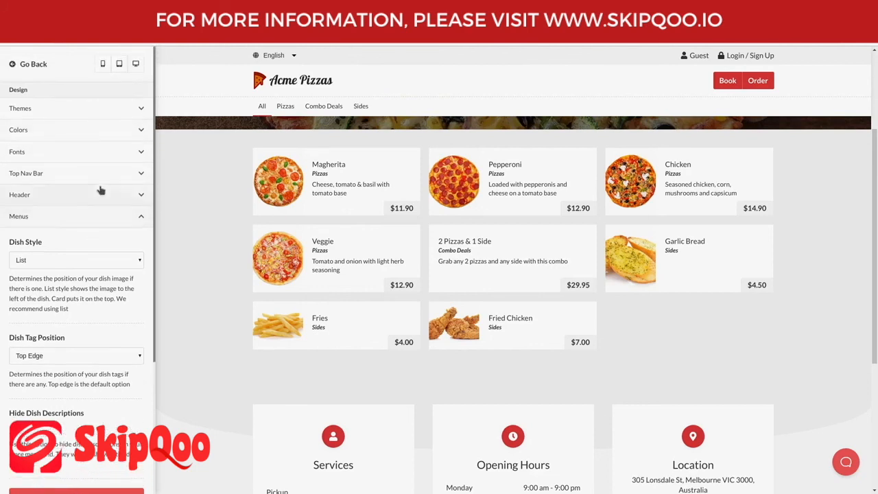
{"action": "left_click", "coordinate": [88, 135]}
{"action": "scroll", "coordinate": [89, 144], "scroll_direction": "down", "scroll_amount": 1}
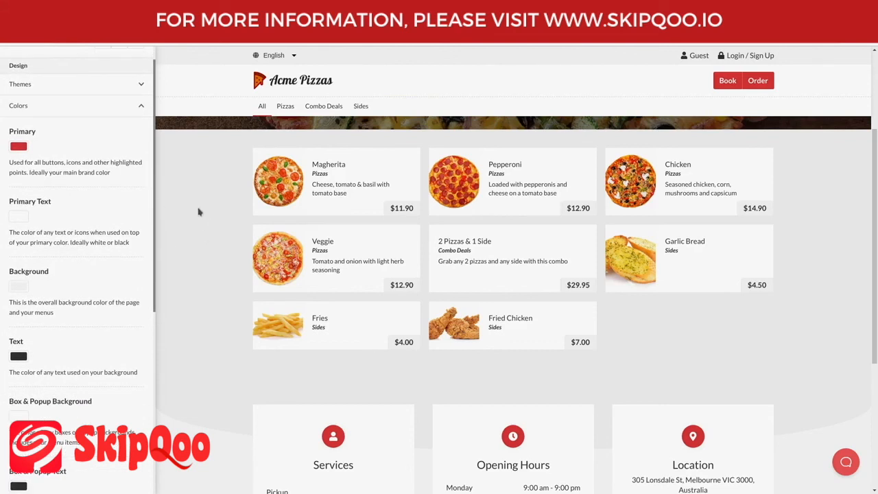
{"action": "scroll", "coordinate": [198, 209], "scroll_direction": "down", "scroll_amount": 1}
{"action": "scroll", "coordinate": [87, 213], "scroll_direction": "down", "scroll_amount": 3}
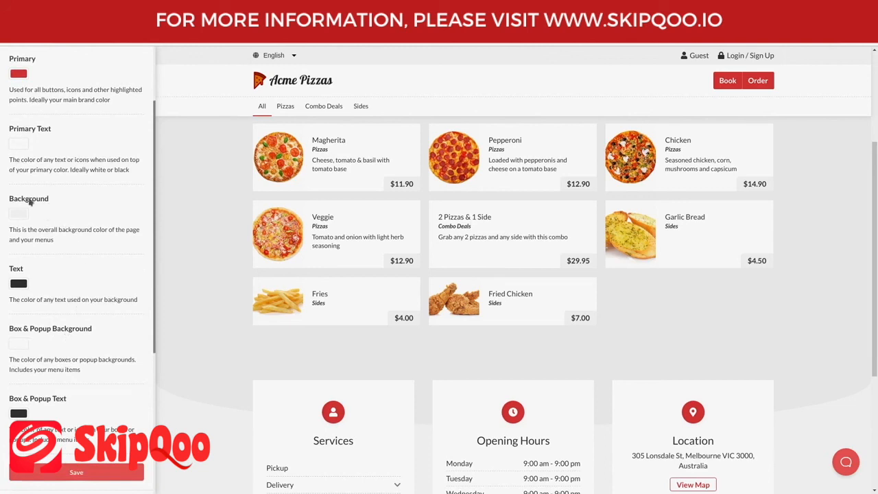
{"action": "scroll", "coordinate": [197, 189], "scroll_direction": "down", "scroll_amount": 2}
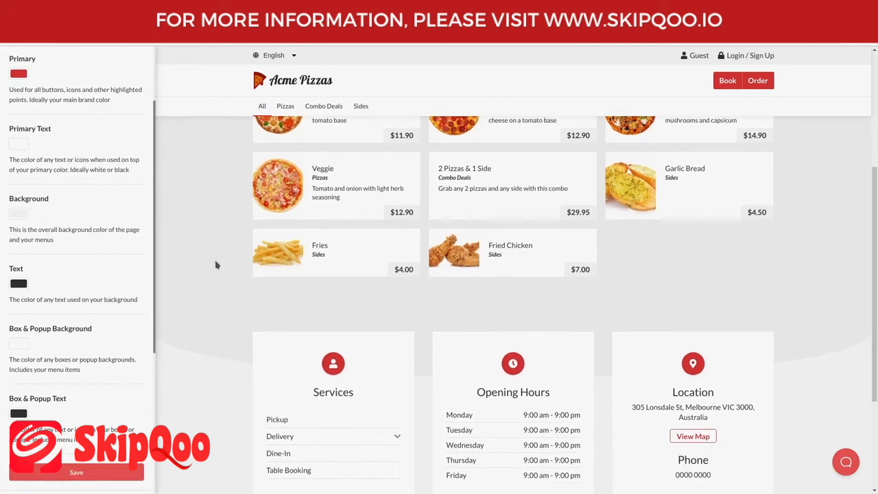
Examine the Box & Popup Background and Box & Popup Text color options against the Magherita dish box in the preview
{"action": "scroll", "coordinate": [215, 265], "scroll_direction": "up", "scroll_amount": 4}
{"action": "scroll", "coordinate": [55, 315], "scroll_direction": "down", "scroll_amount": 1}
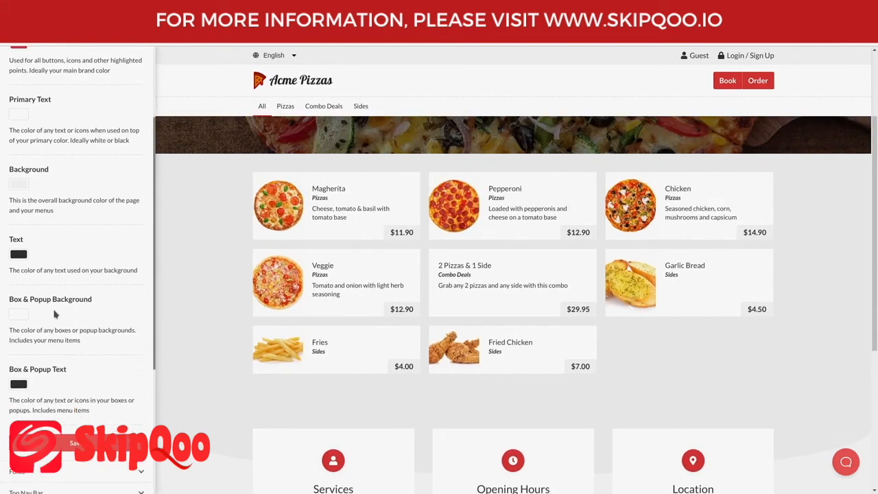
{"action": "scroll", "coordinate": [54, 314], "scroll_direction": "down", "scroll_amount": 1}
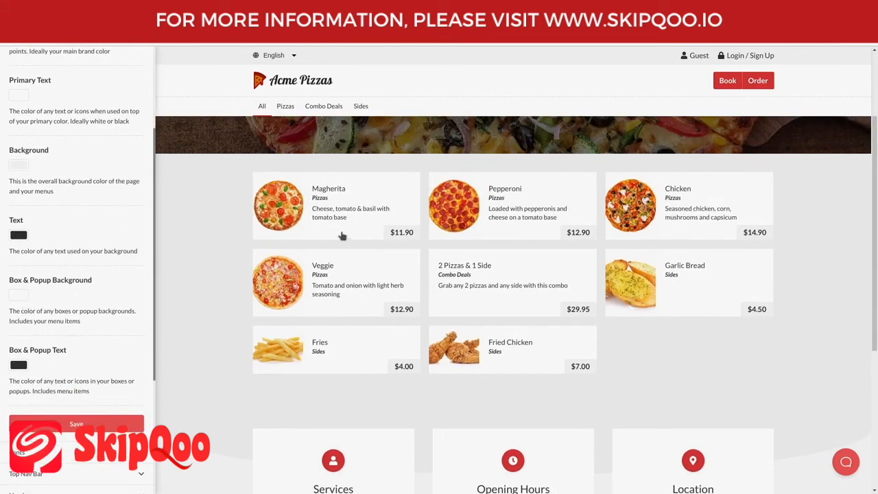
{"action": "left_click_drag", "start_coordinate": [312, 187], "coordinate": [226, 204]}
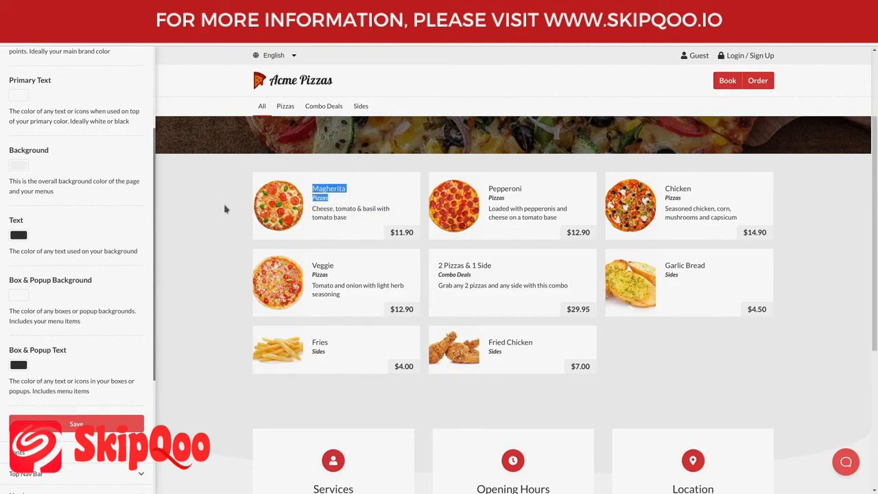
{"action": "left_click", "coordinate": [221, 215]}
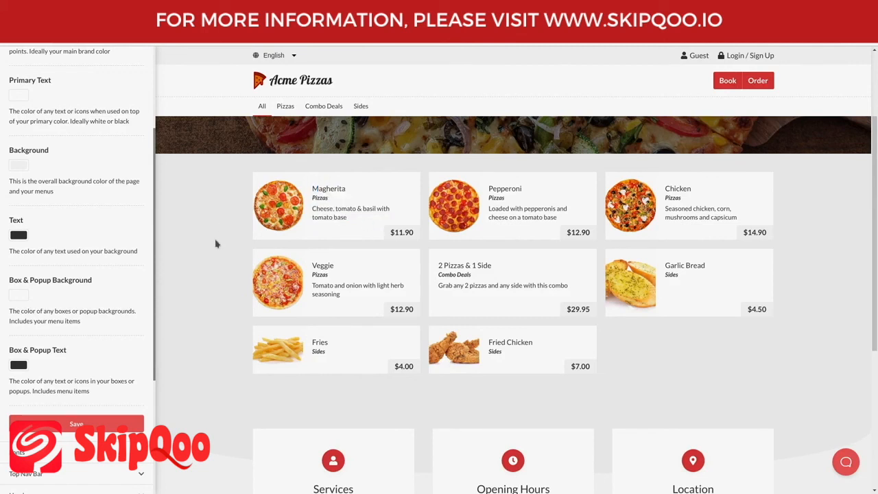